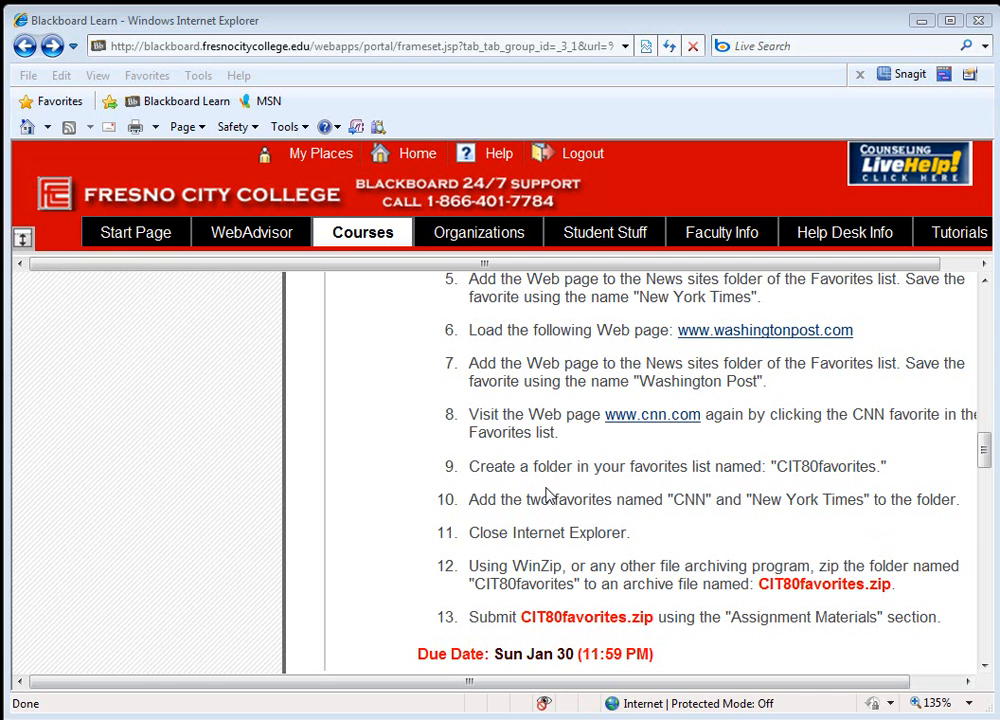
pyautogui.moveTo(982, 447)
pyautogui.mouseDown()
pyautogui.moveTo(984, 390)
pyautogui.moveTo(988, 430)
pyautogui.mouseUp()
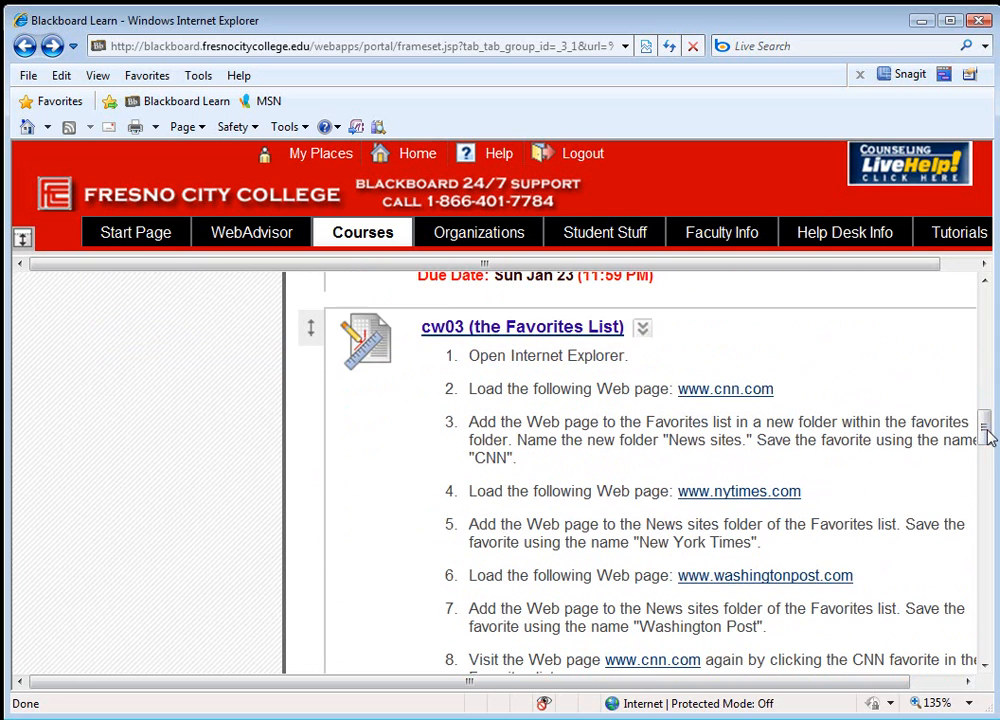
pyautogui.click(50, 103)
pyautogui.click(52, 103)
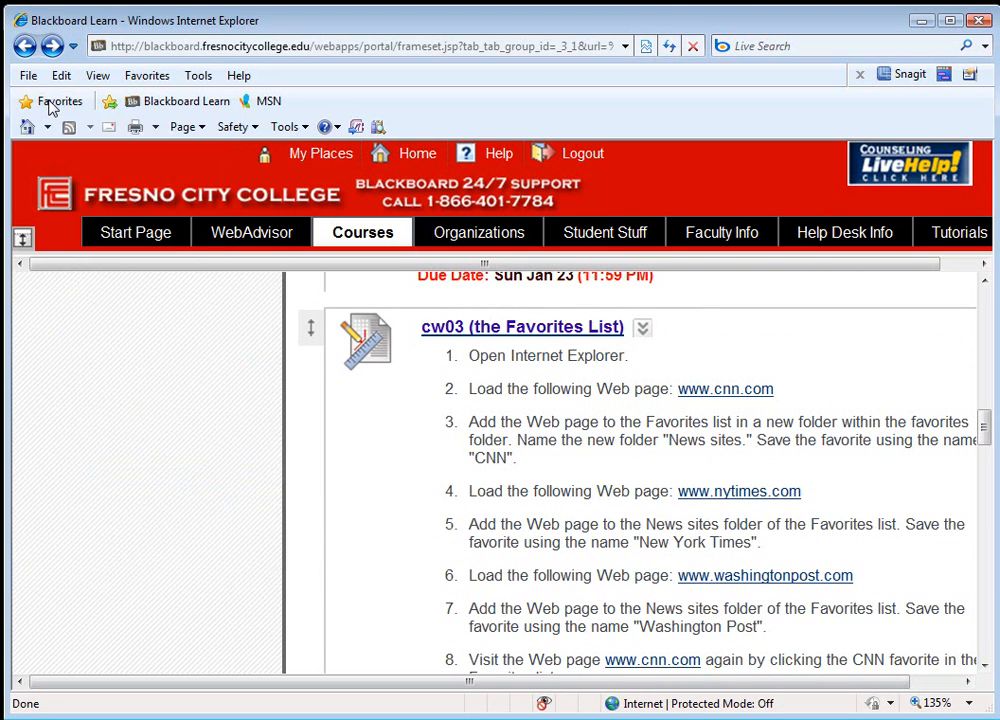
# Go to google.com, search for "cnn" and open the CNN.com home page from the results
pyautogui.click(623, 47)
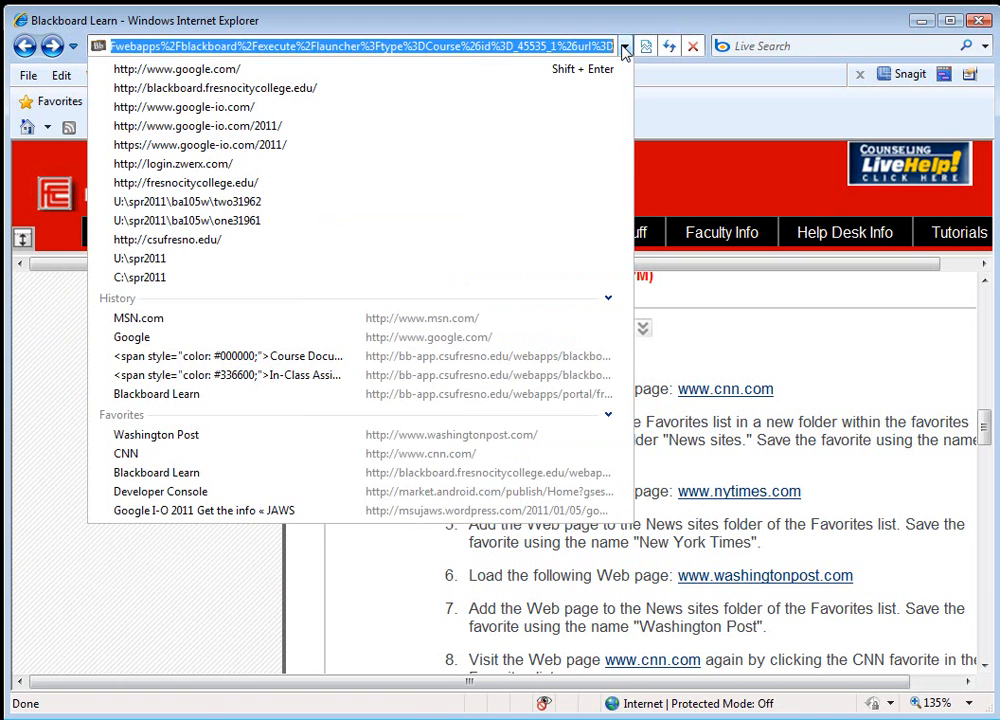
pyautogui.click(195, 70)
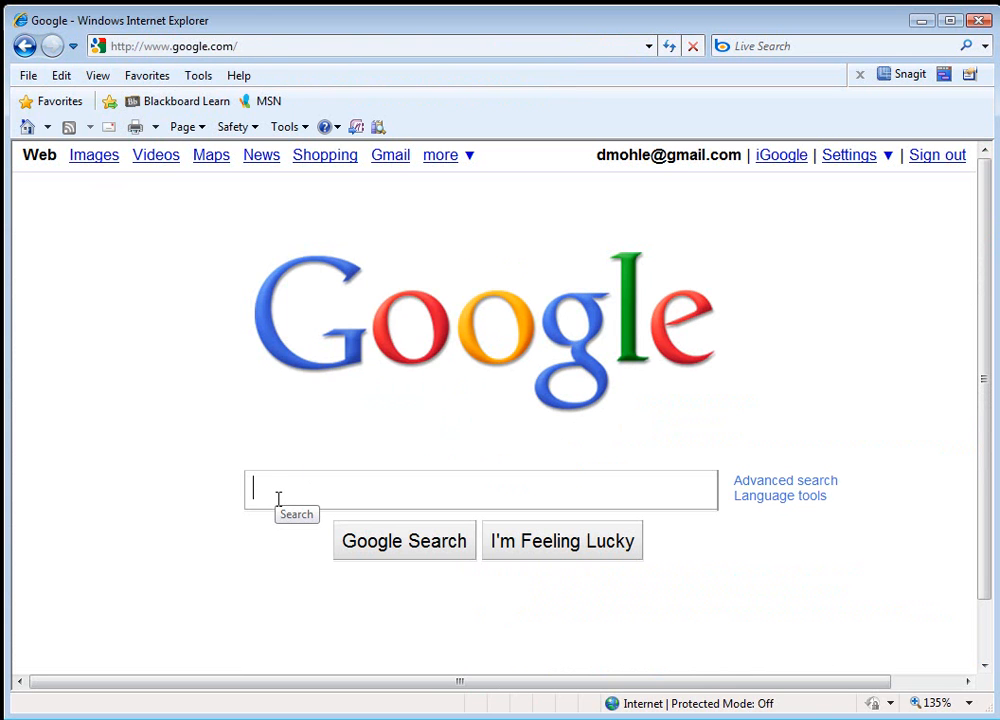
pyautogui.write('cnn')
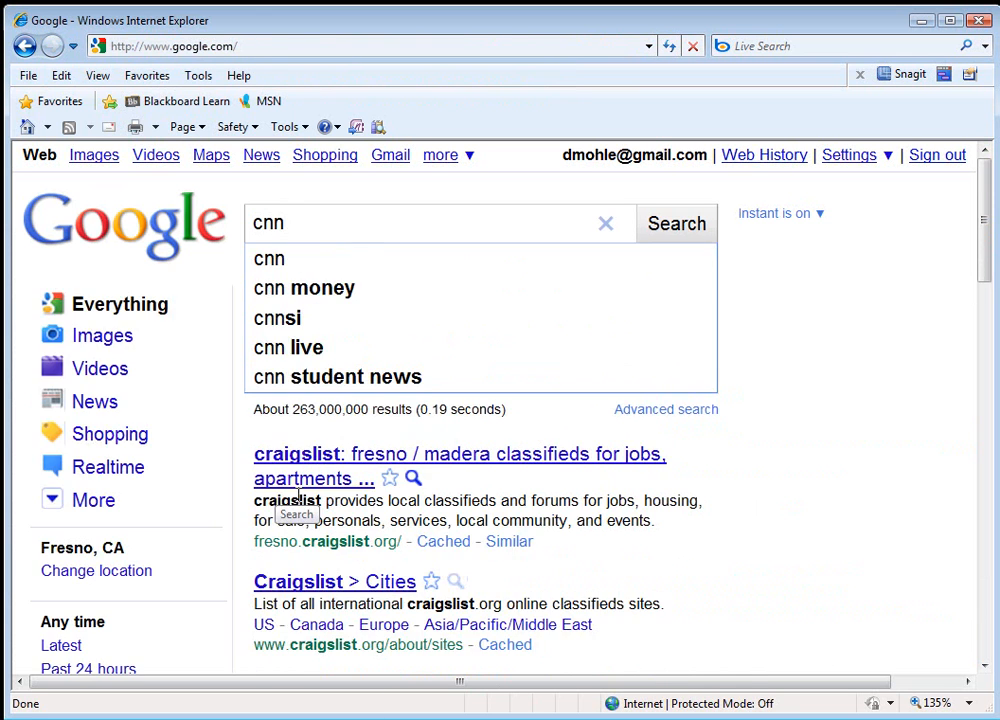
pyautogui.press('Return')
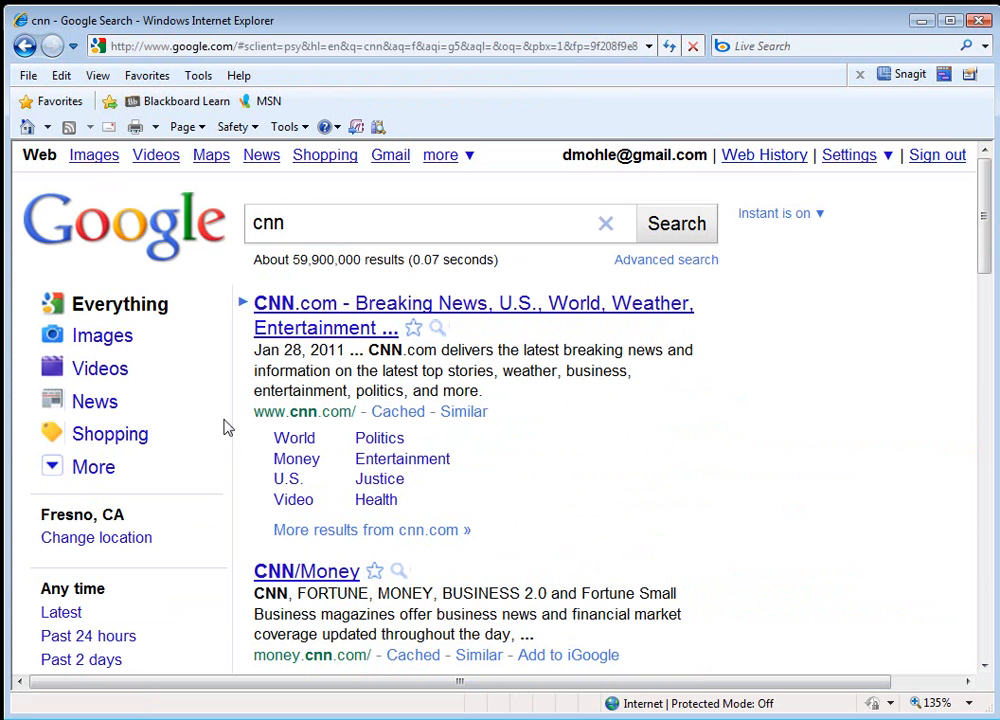
pyautogui.click(320, 312)
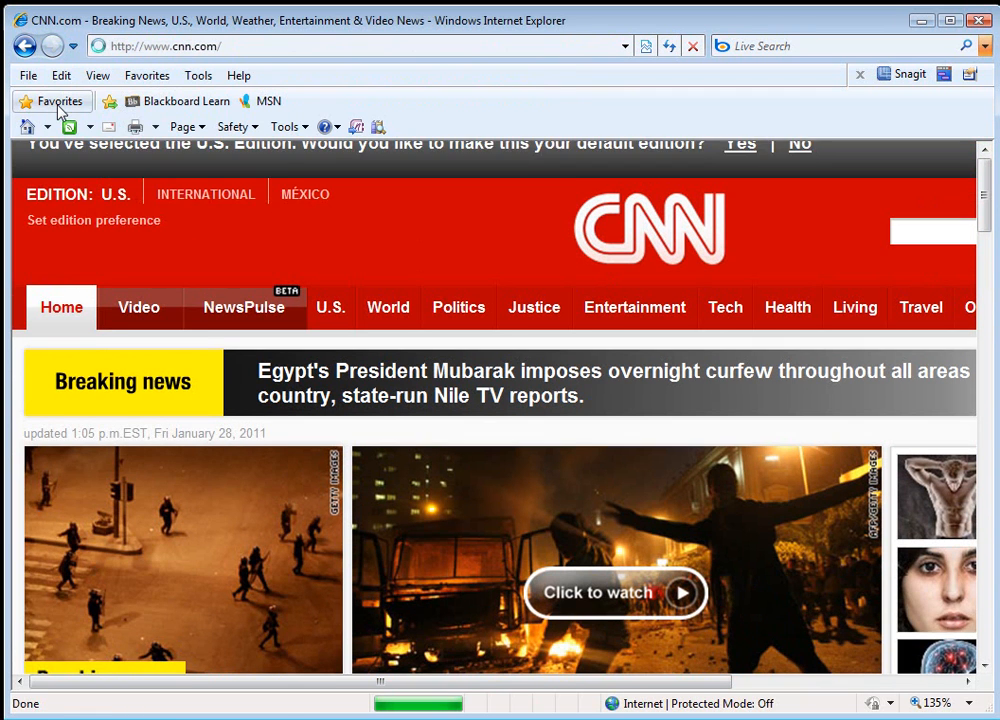
# Add the CNN home page to the main Favorites folder under the name "CNN new"
pyautogui.click(57, 104)
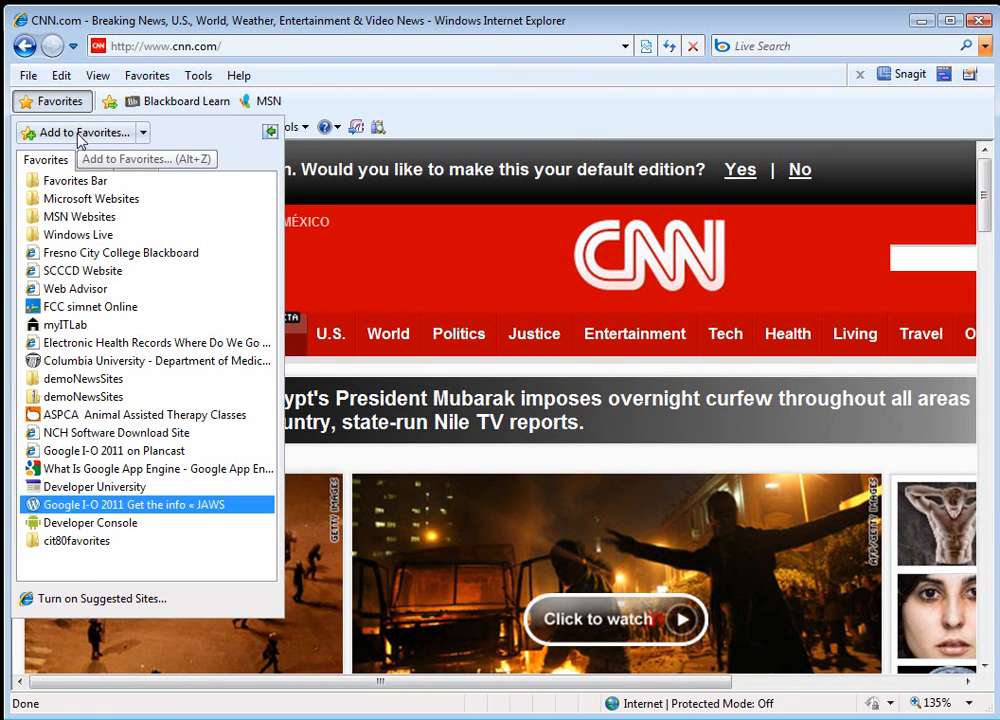
pyautogui.click(70, 134)
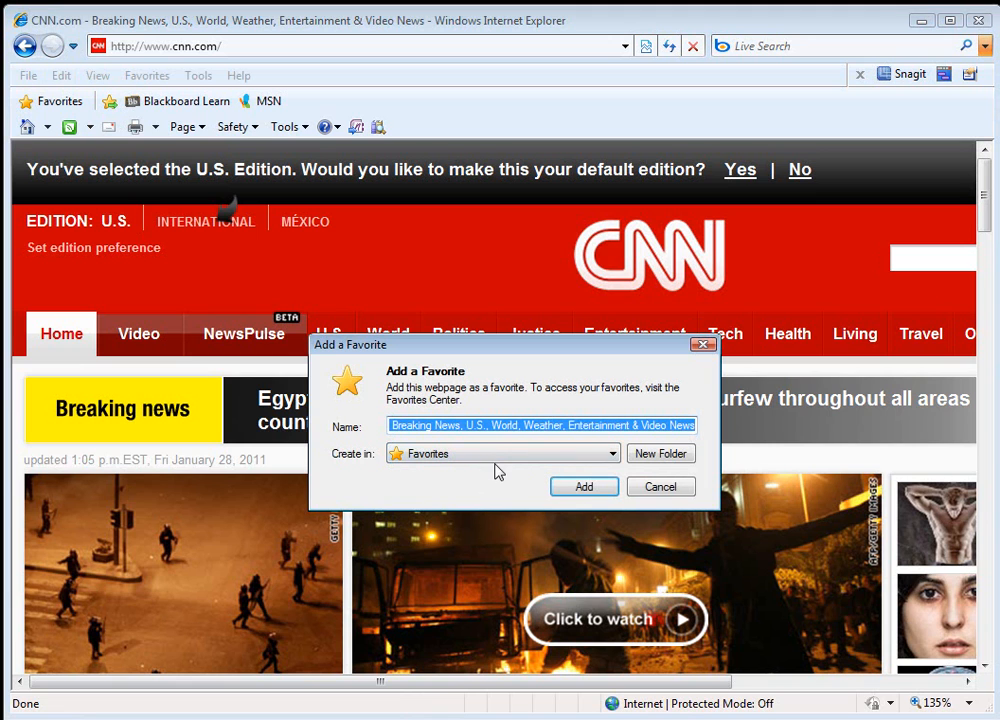
pyautogui.write('CNN new')
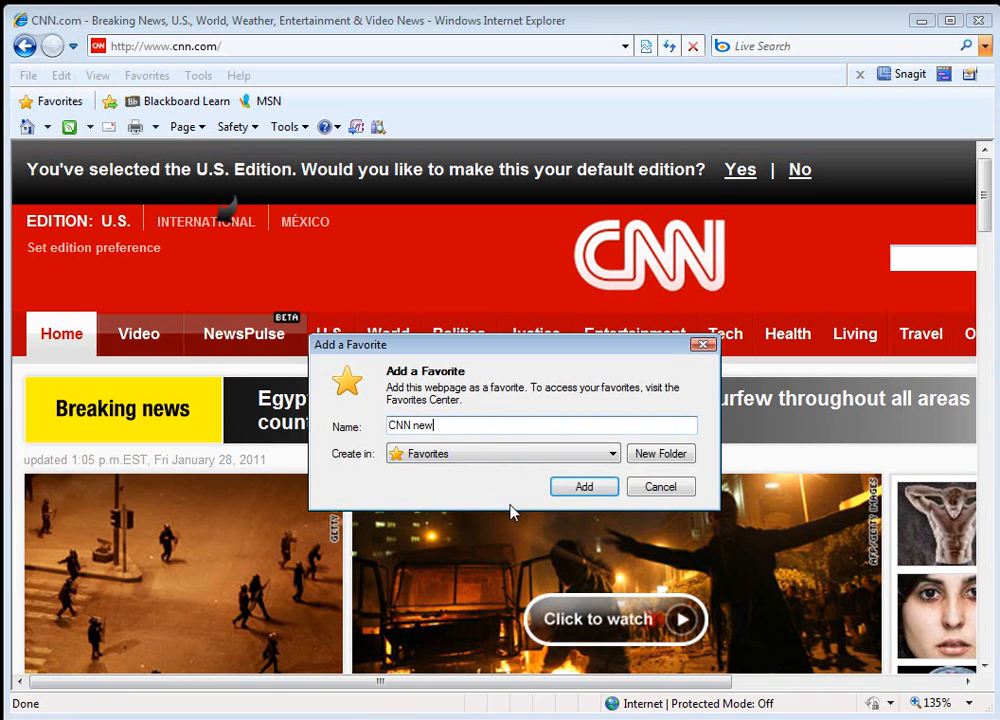
pyautogui.click(585, 488)
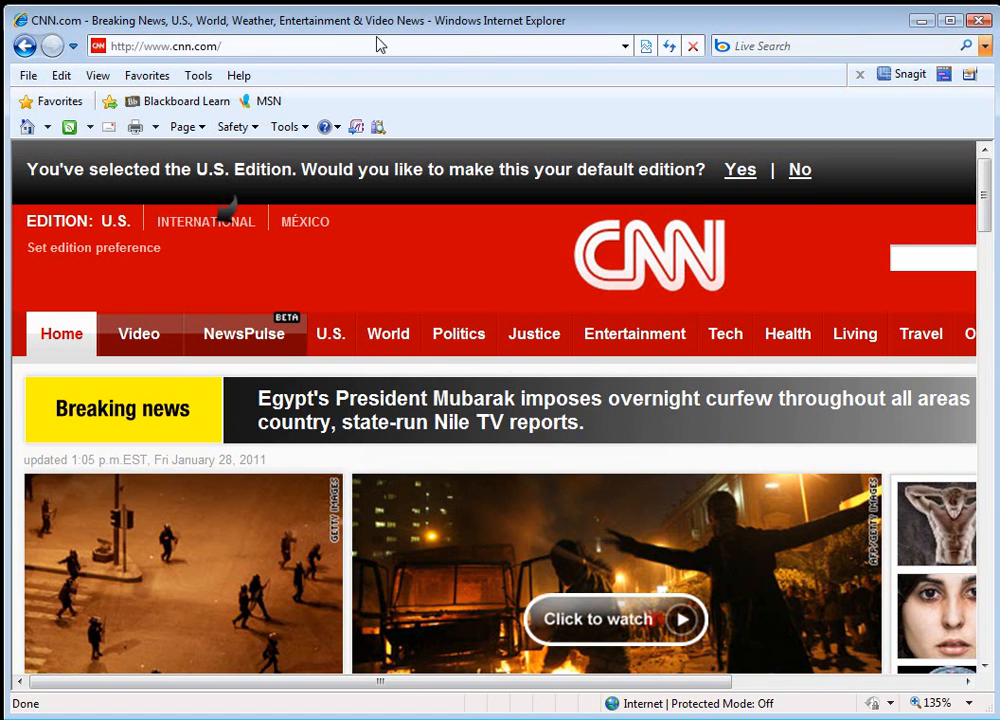
# Return to google.com, search for "new york" and open The New York Times home page from the results
pyautogui.click(625, 46)
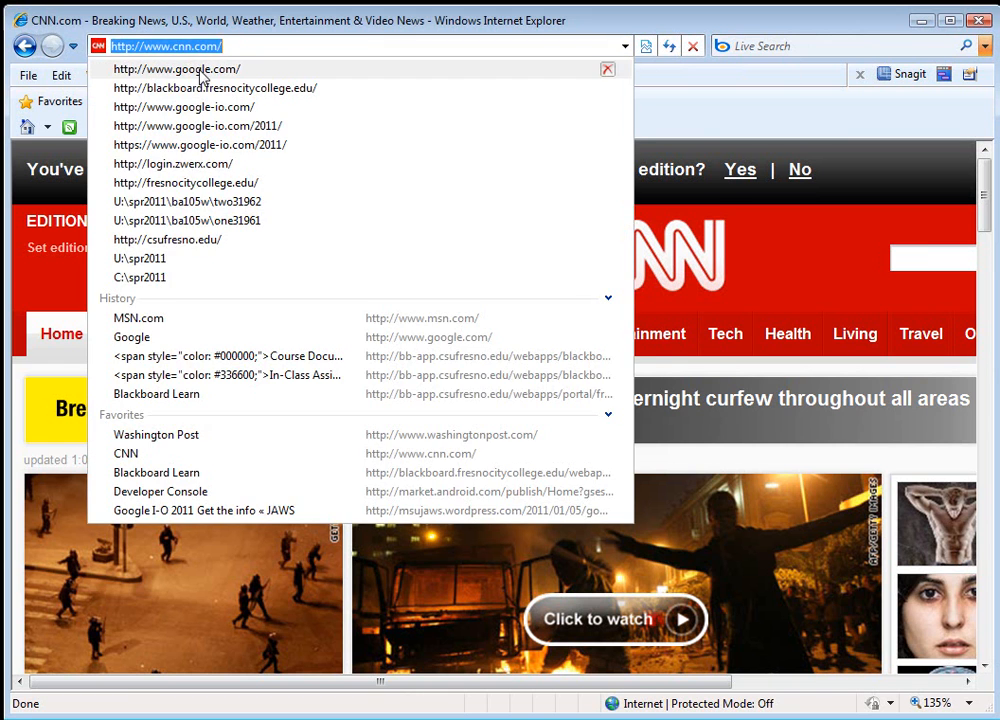
pyautogui.click(201, 73)
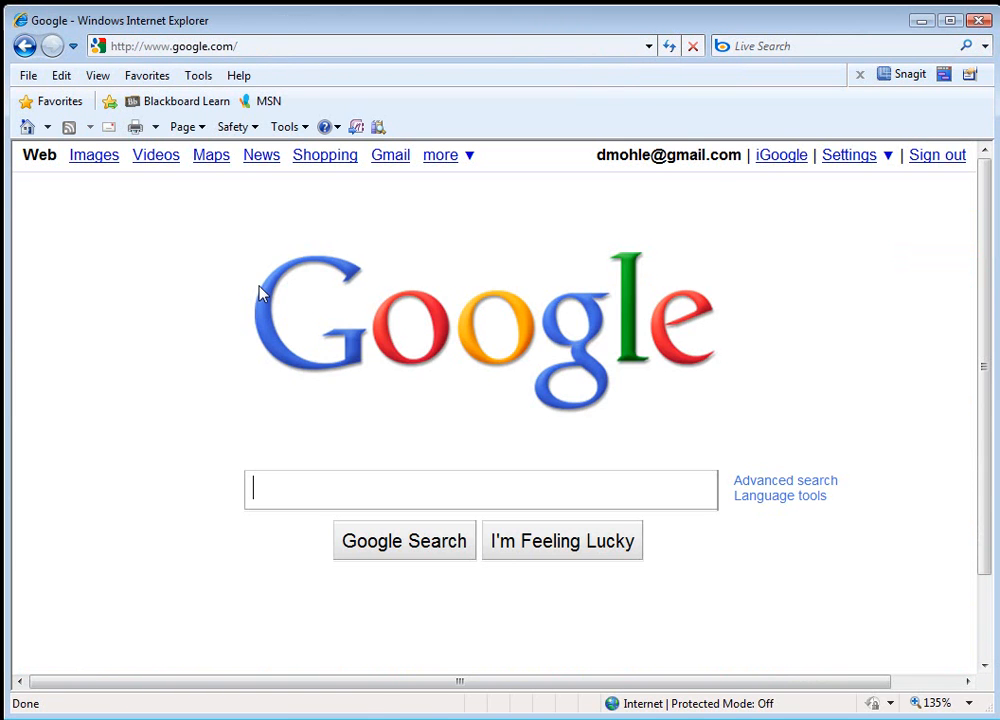
pyautogui.write('new york')
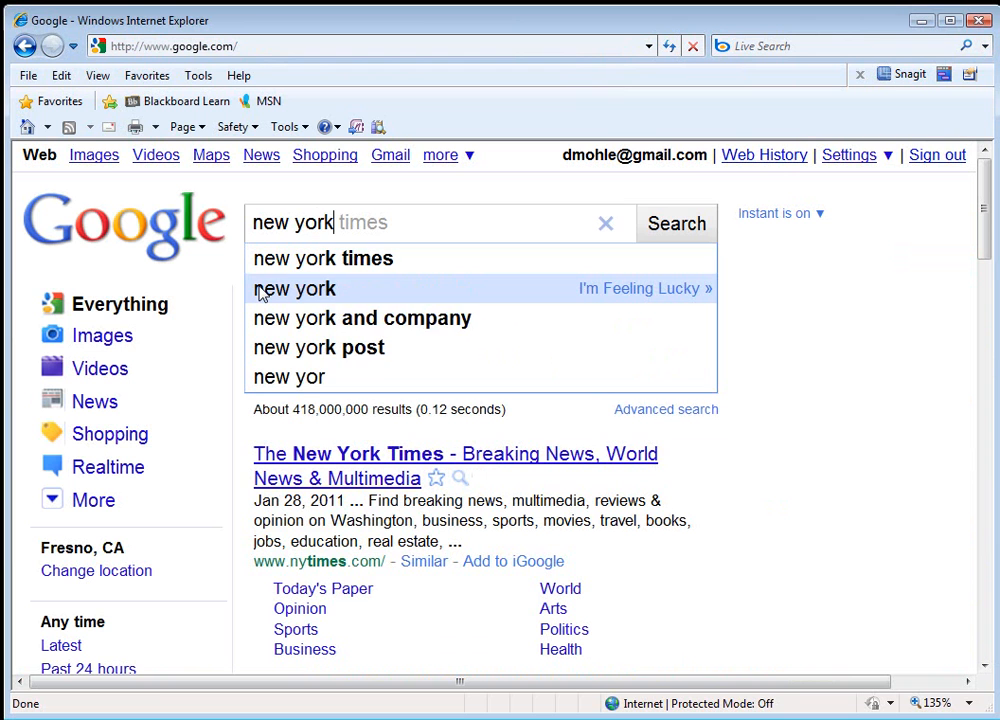
pyautogui.click(370, 456)
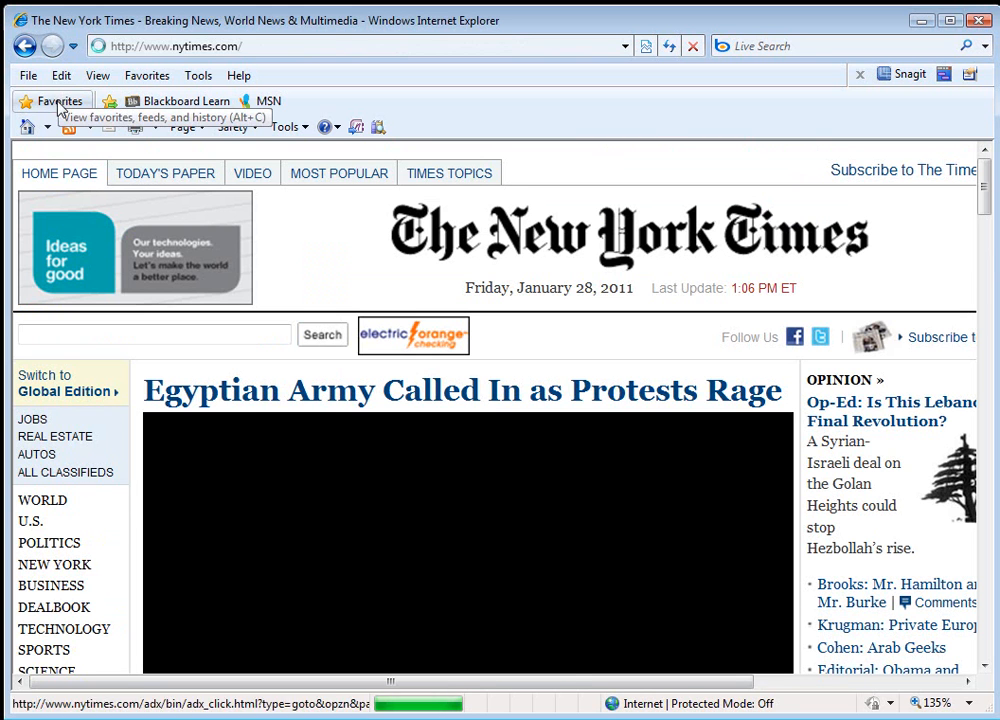
# Add The New York Times home page to the main Favorites folder under the name "The New York Times (new)"
pyautogui.click(57, 104)
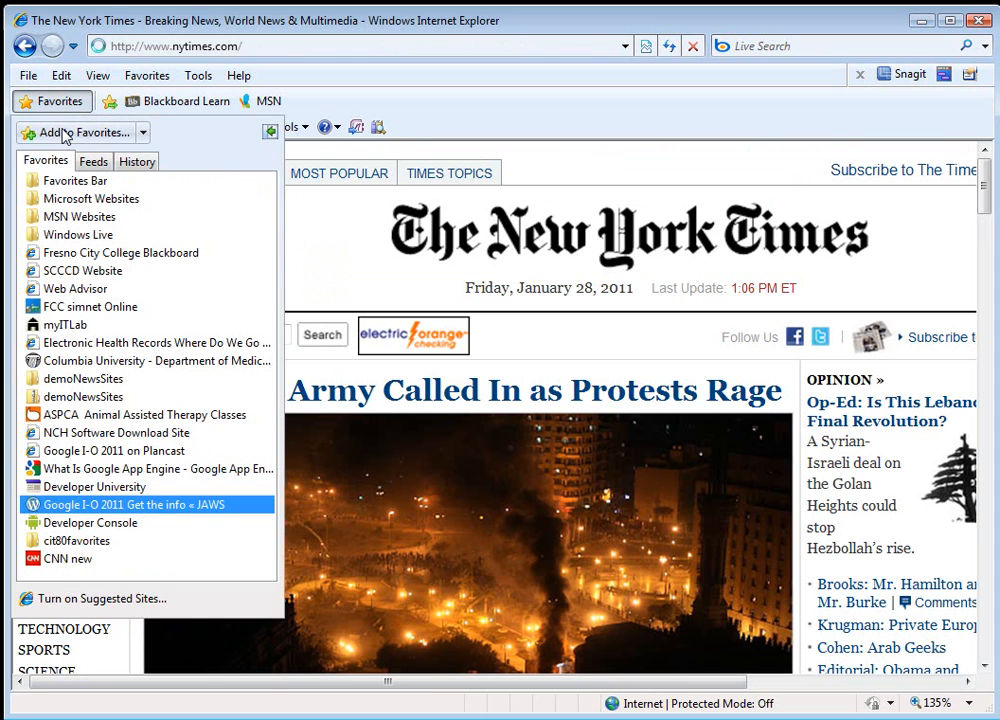
pyautogui.click(65, 134)
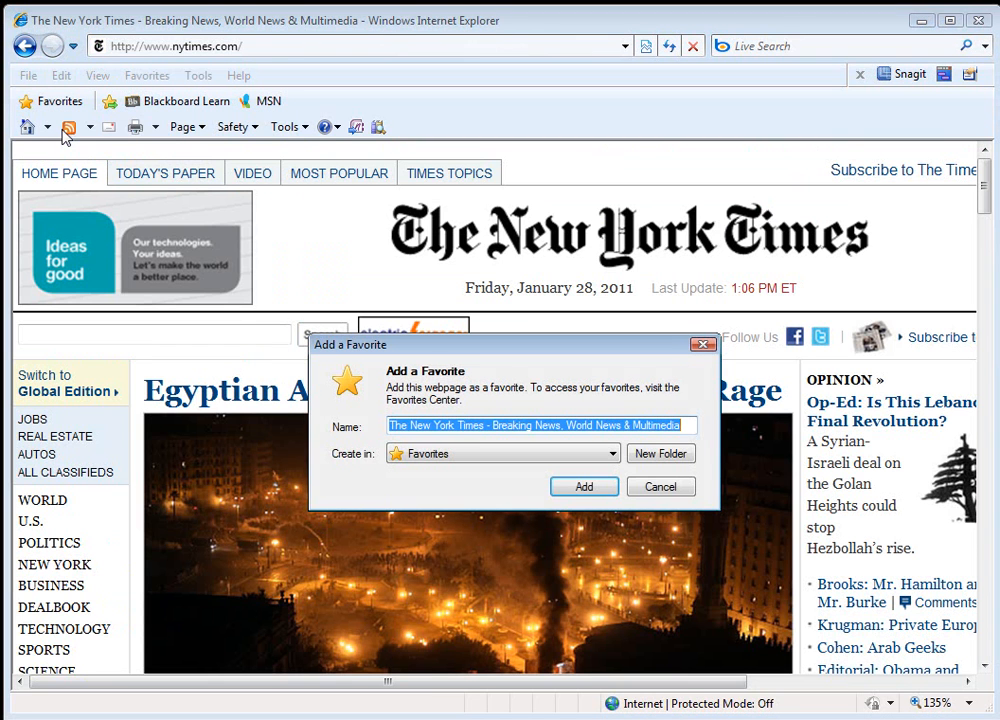
pyautogui.moveTo(492, 425); pyautogui.dragTo(804, 425)
pyautogui.press('Delete')
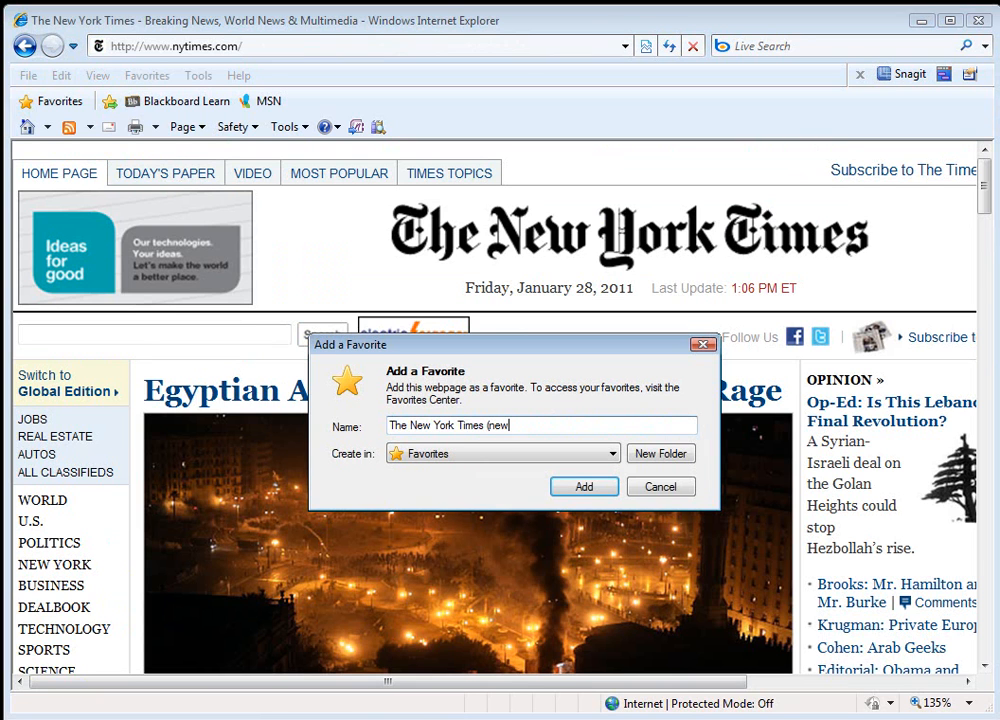
pyautogui.click(586, 487)
# Test the saved favorites by loading "CNN new" and "The New York Times (new)" from the favorites list
pyautogui.click(44, 104)
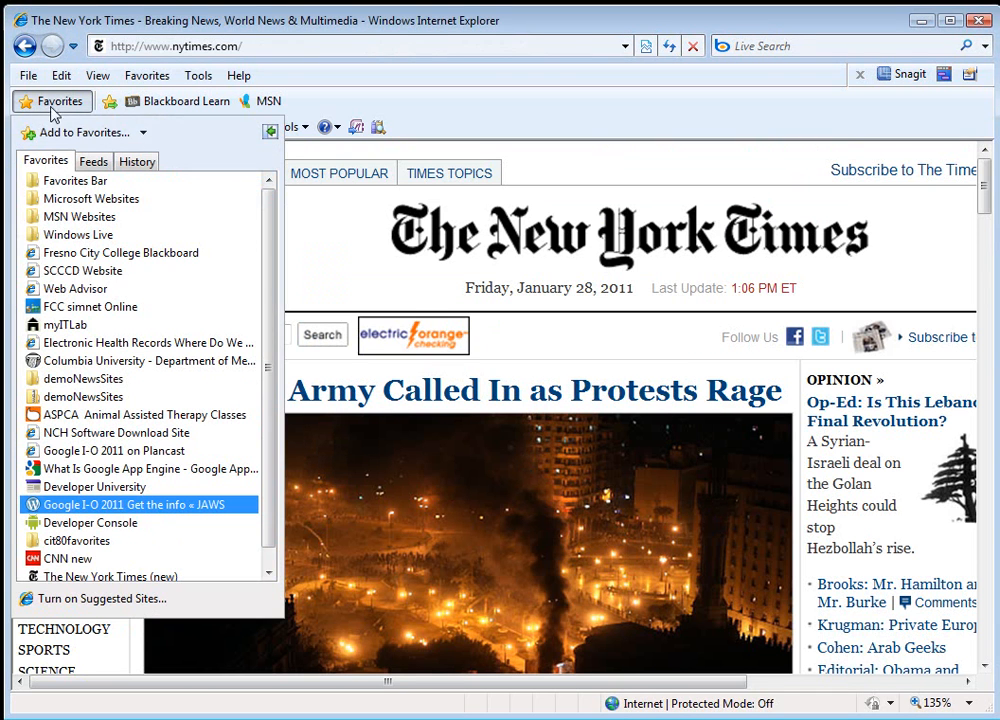
pyautogui.moveTo(270, 261); pyautogui.dragTo(281, 340)
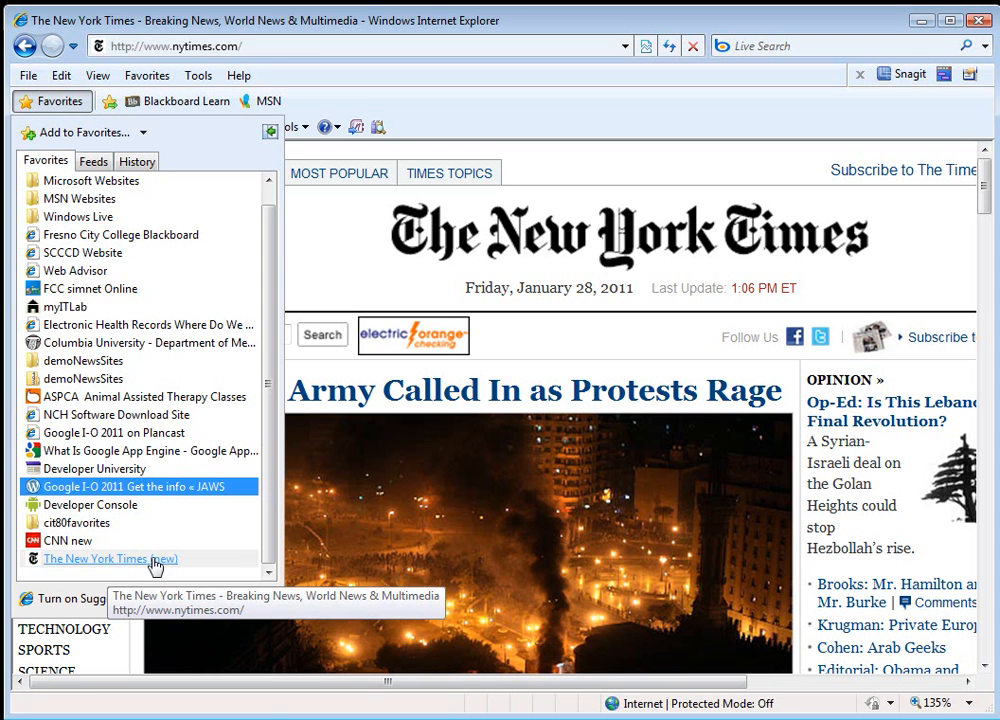
pyautogui.click(62, 542)
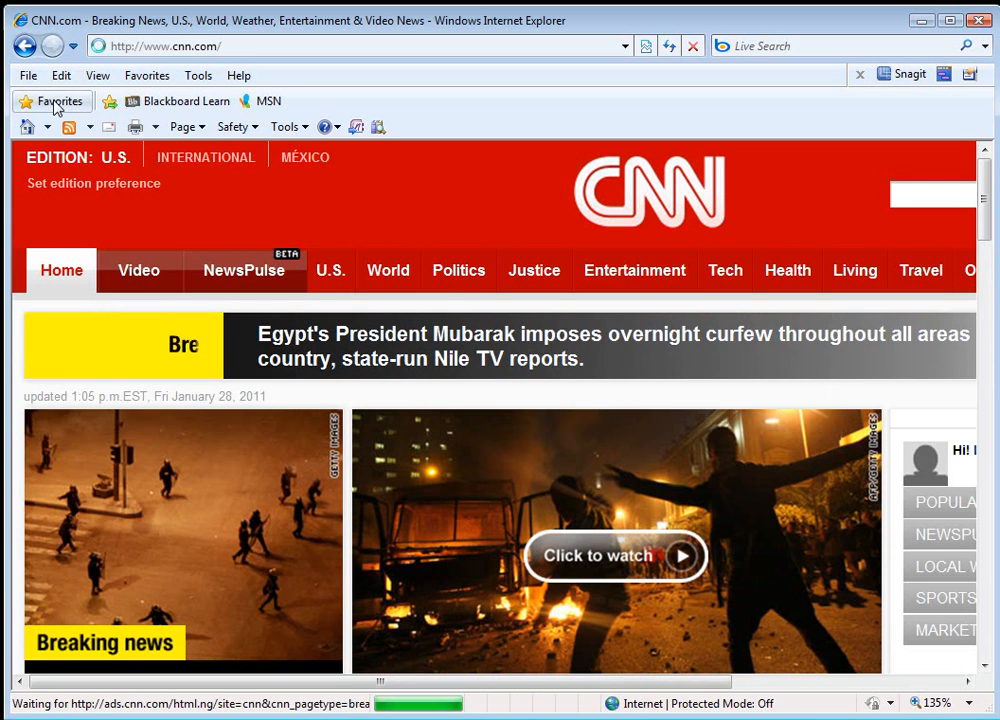
pyautogui.click(49, 102)
pyautogui.click(28, 559)
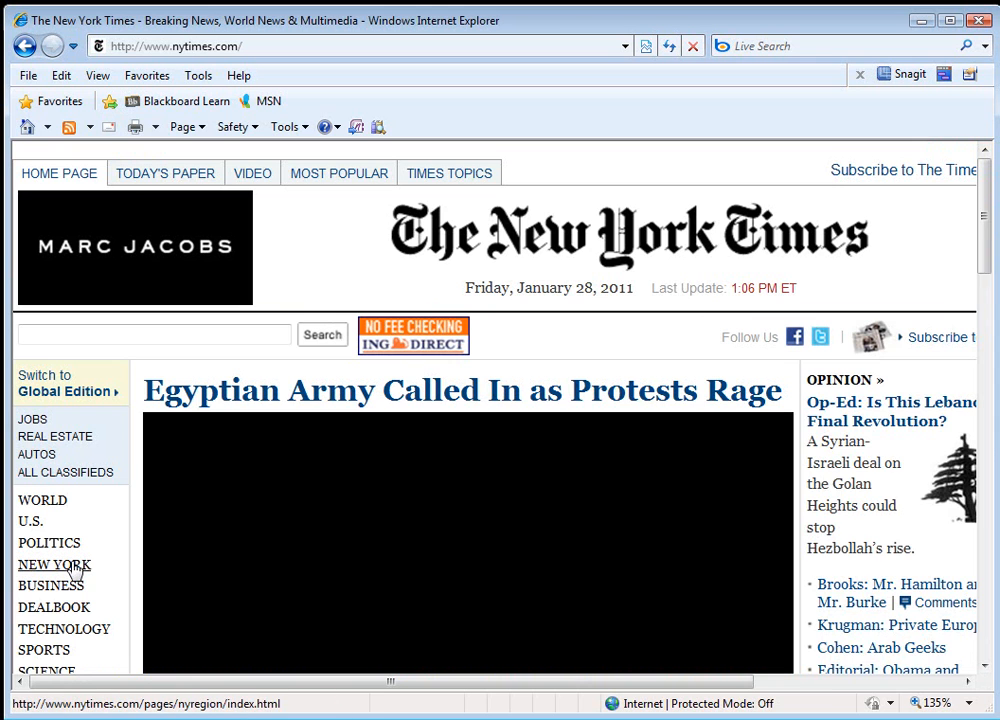
pyautogui.click(28, 77)
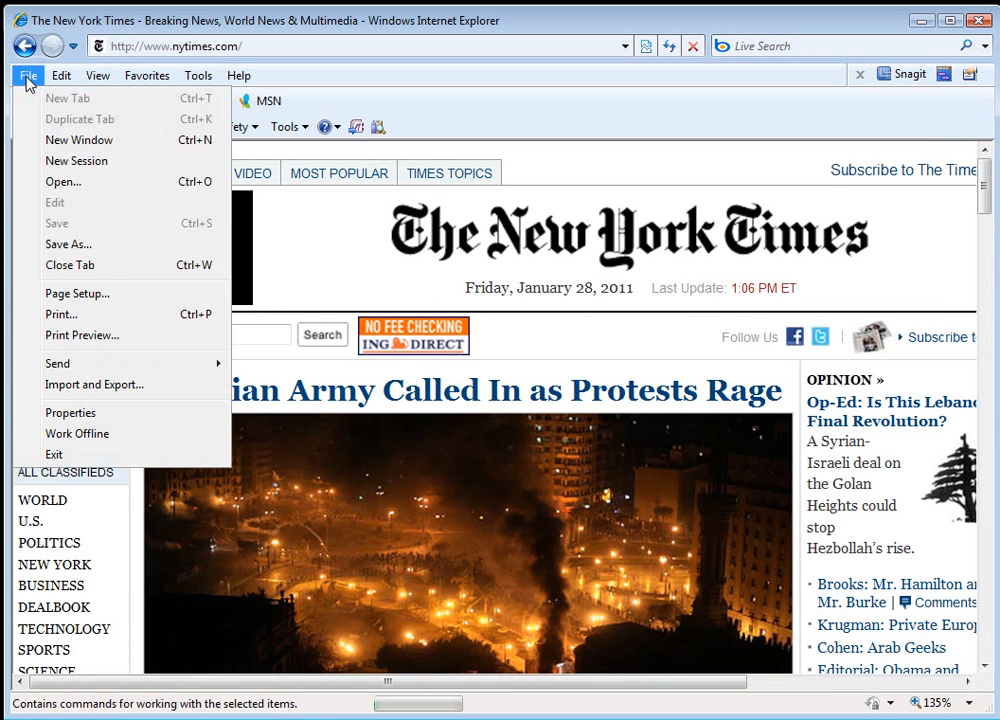
pyautogui.click(321, 270)
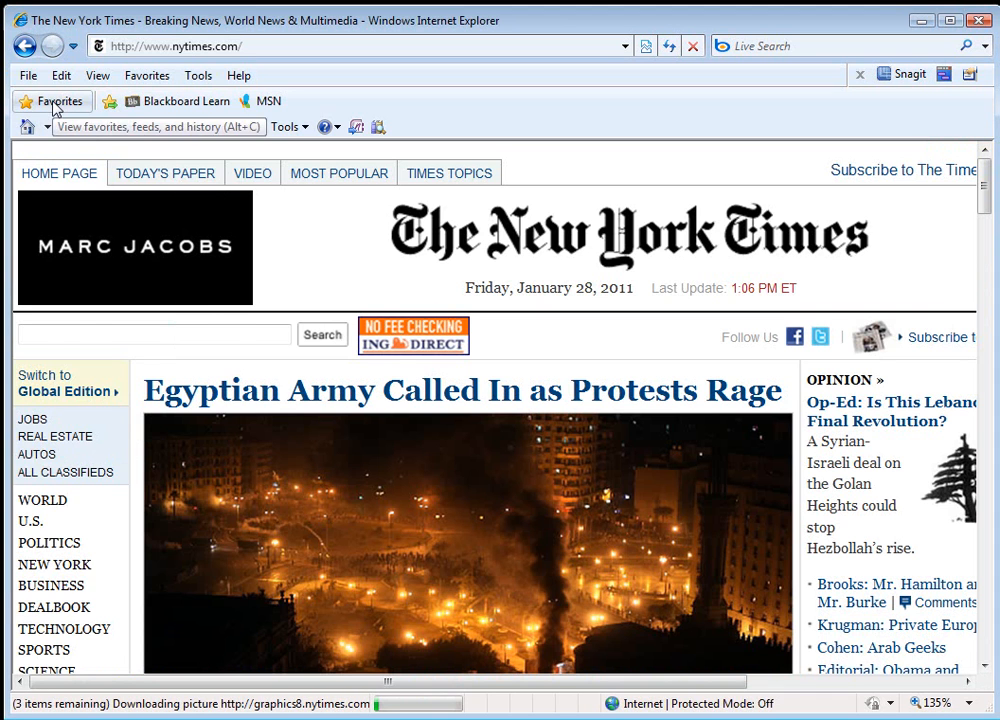
# Create a new folder named "CIT80favoritesNew" in the favorites using Organize Favorites, and close the dialog
pyautogui.click(55, 104)
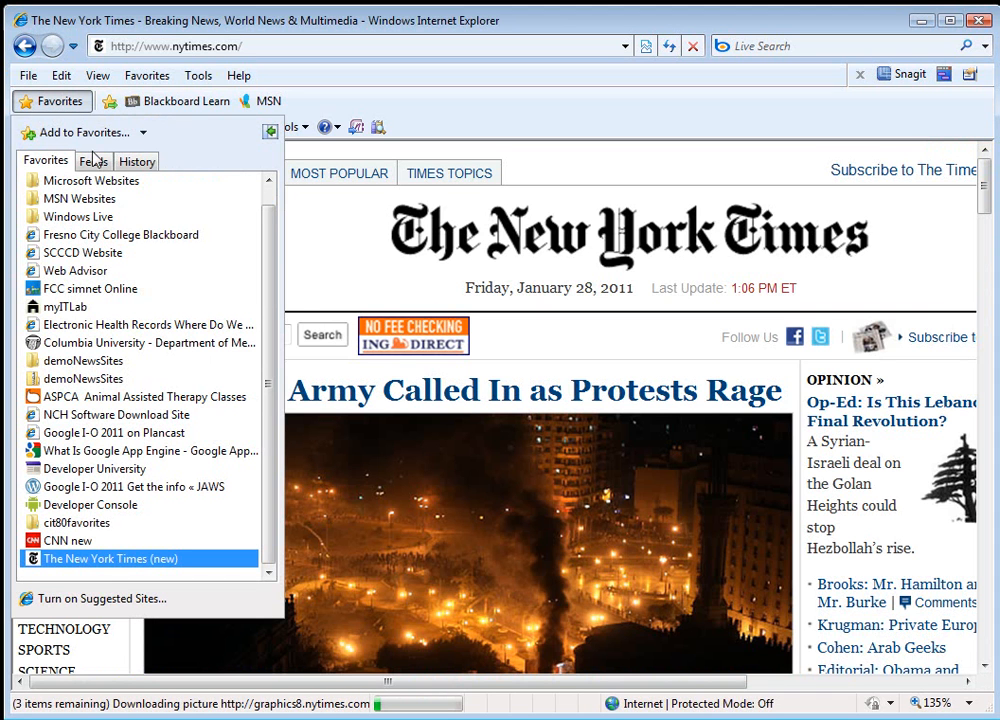
pyautogui.click(144, 134)
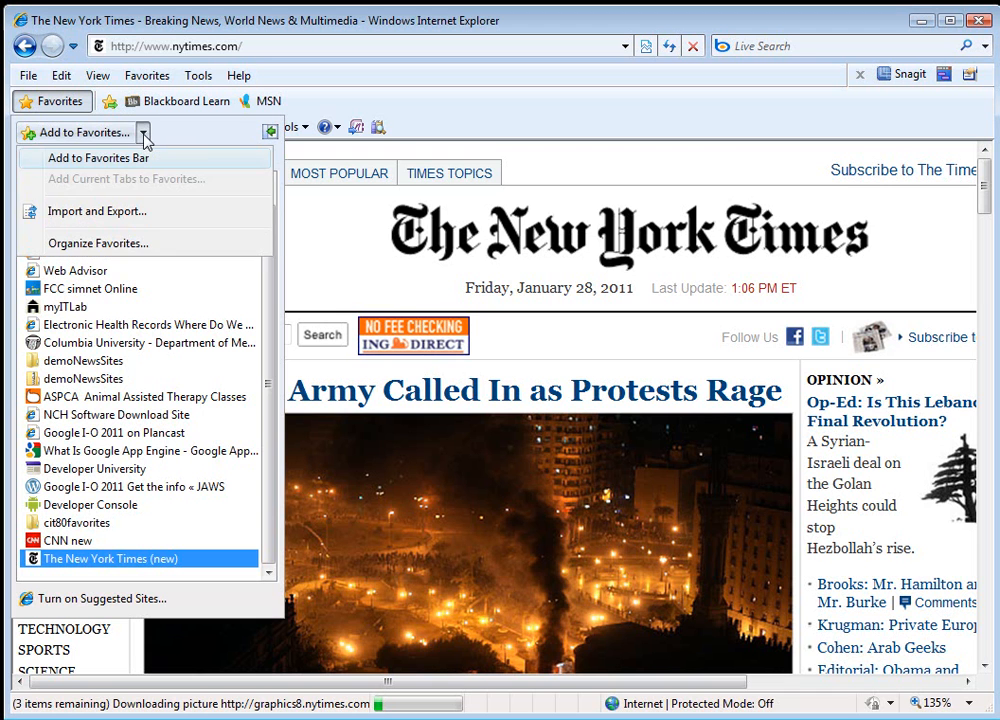
pyautogui.click(125, 244)
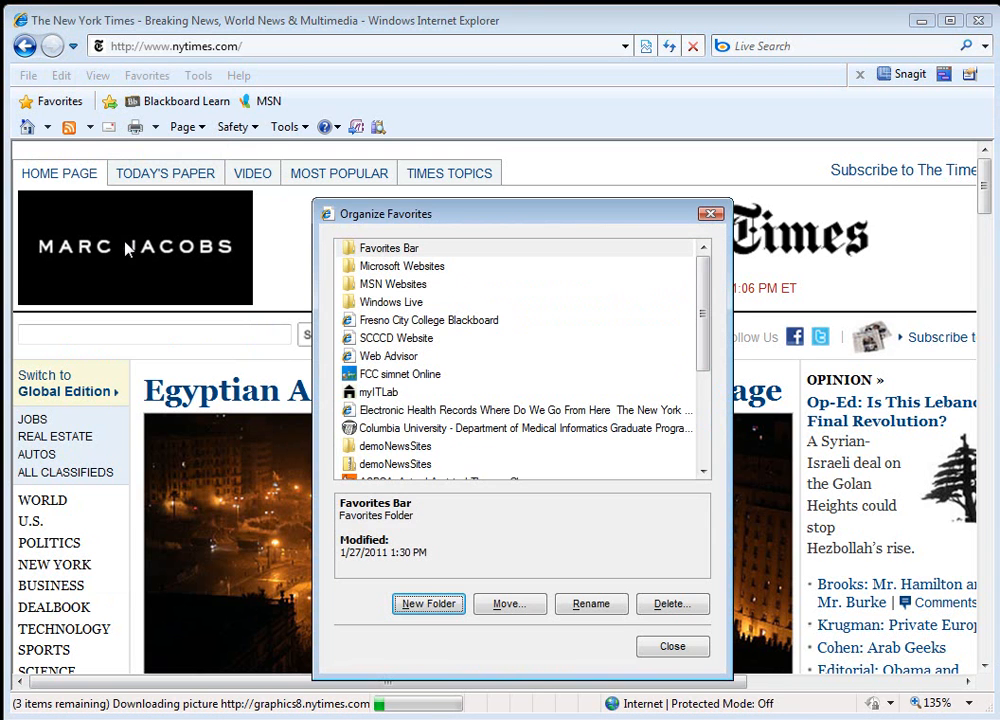
pyautogui.click(428, 604)
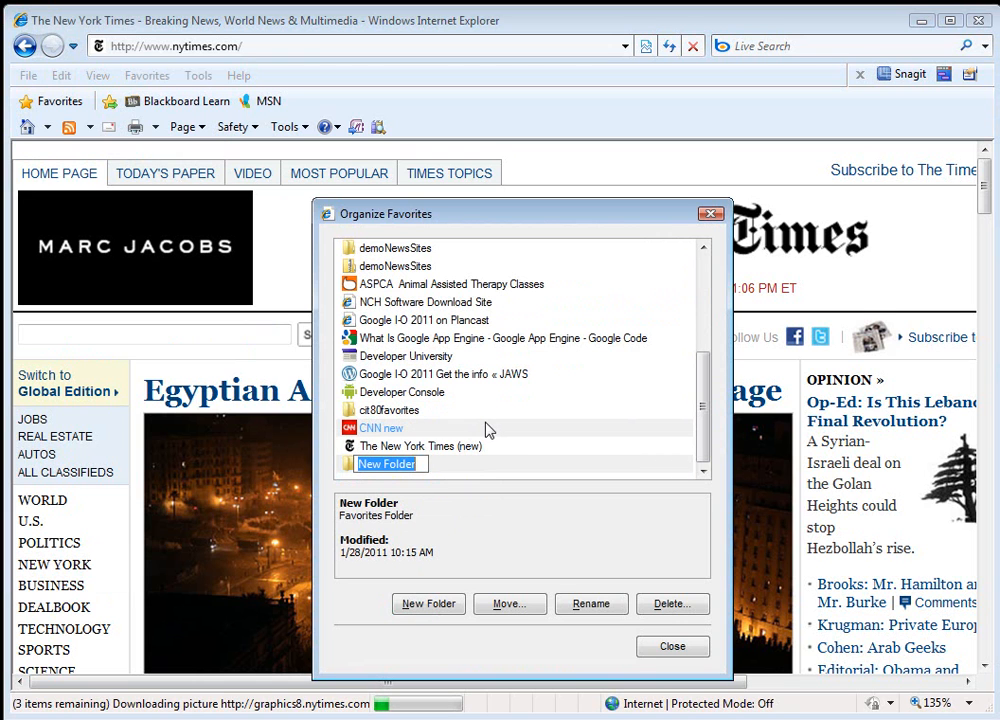
pyautogui.write('CIT80favo')
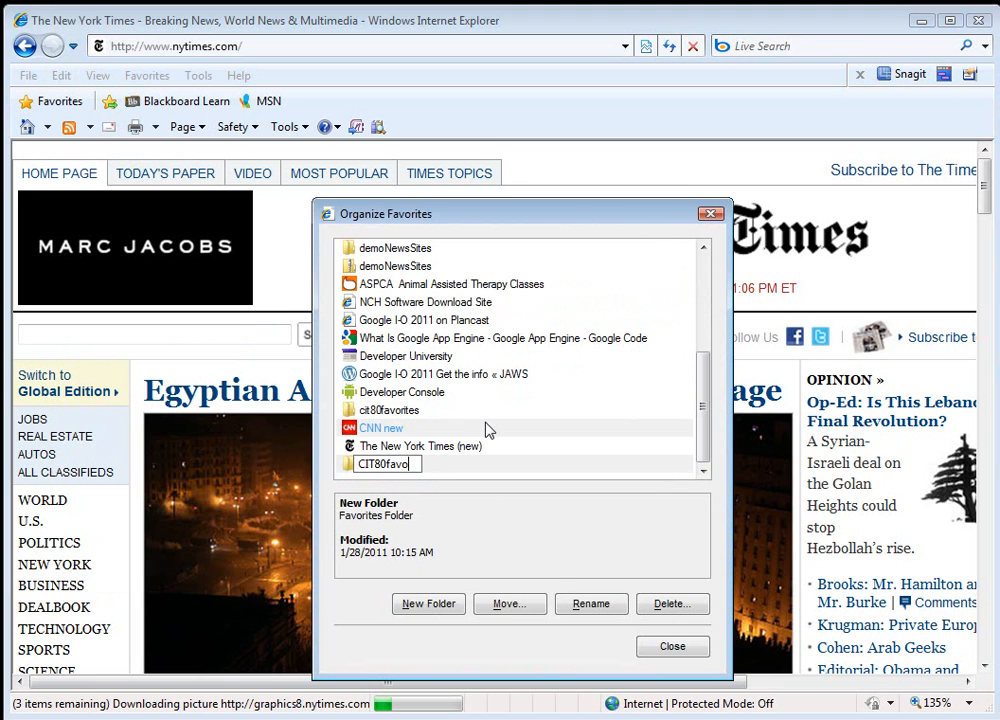
pyautogui.write('ritesw')
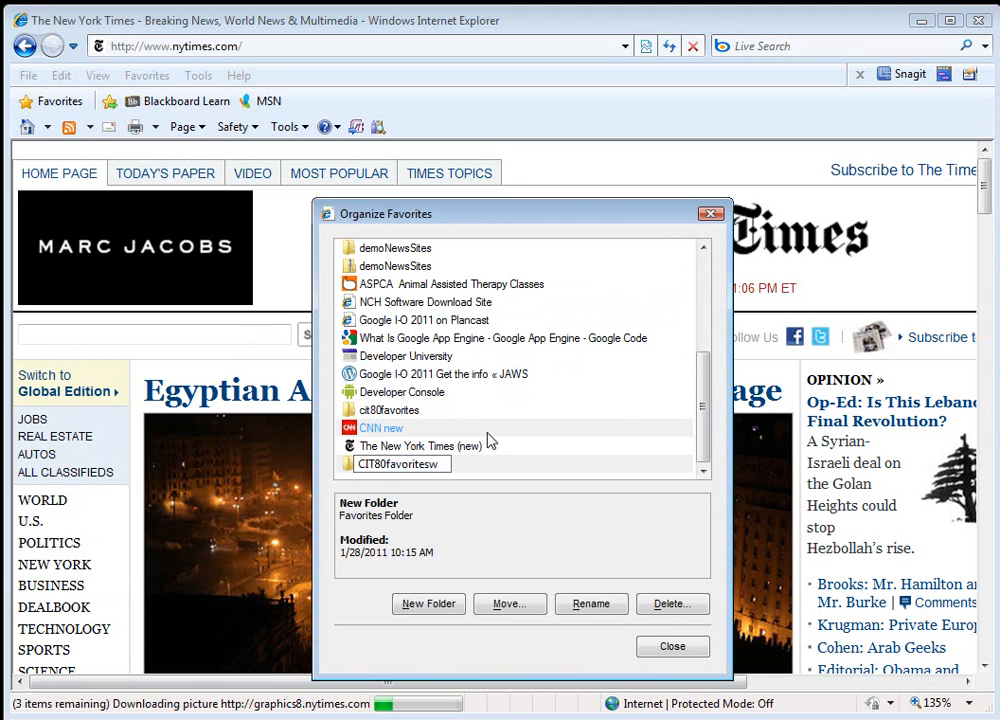
pyautogui.press('BackSpace')
pyautogui.write('New')
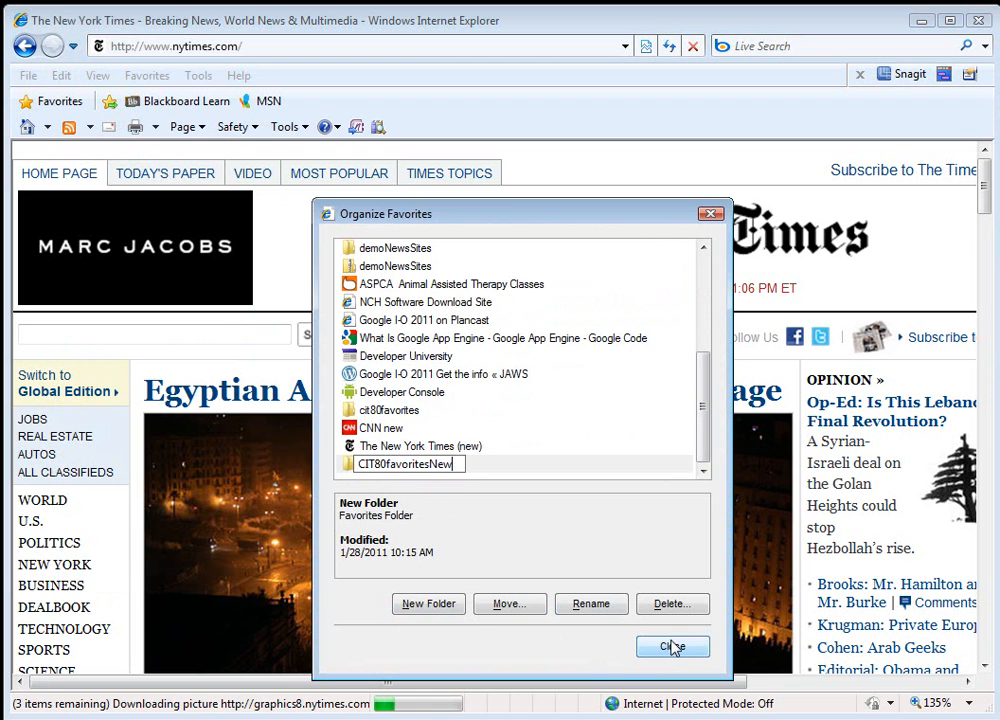
pyautogui.press('Return')
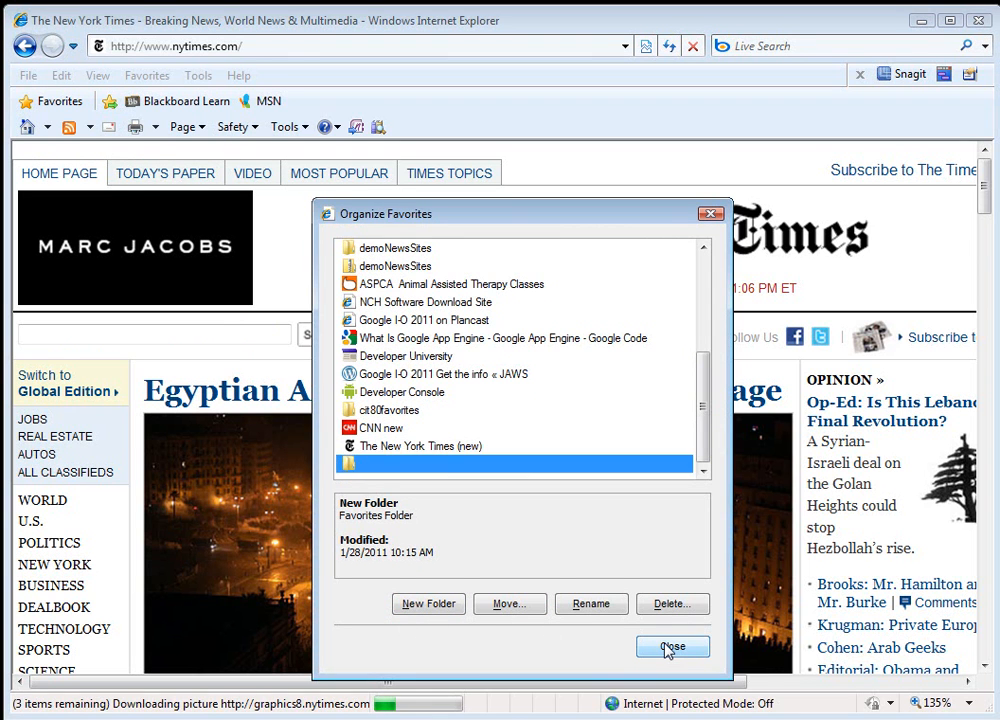
pyautogui.click(670, 647)
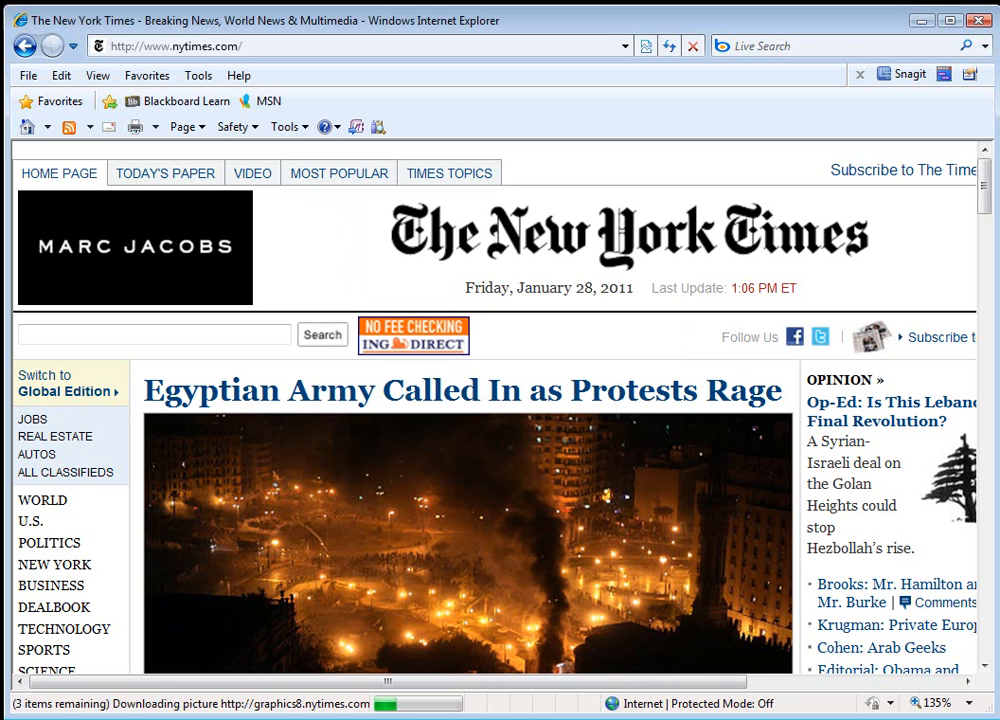
# Move the favorites "The New York Times (new)" and "CNN new" into the CIT80favoritesNew folder
pyautogui.click(54, 105)
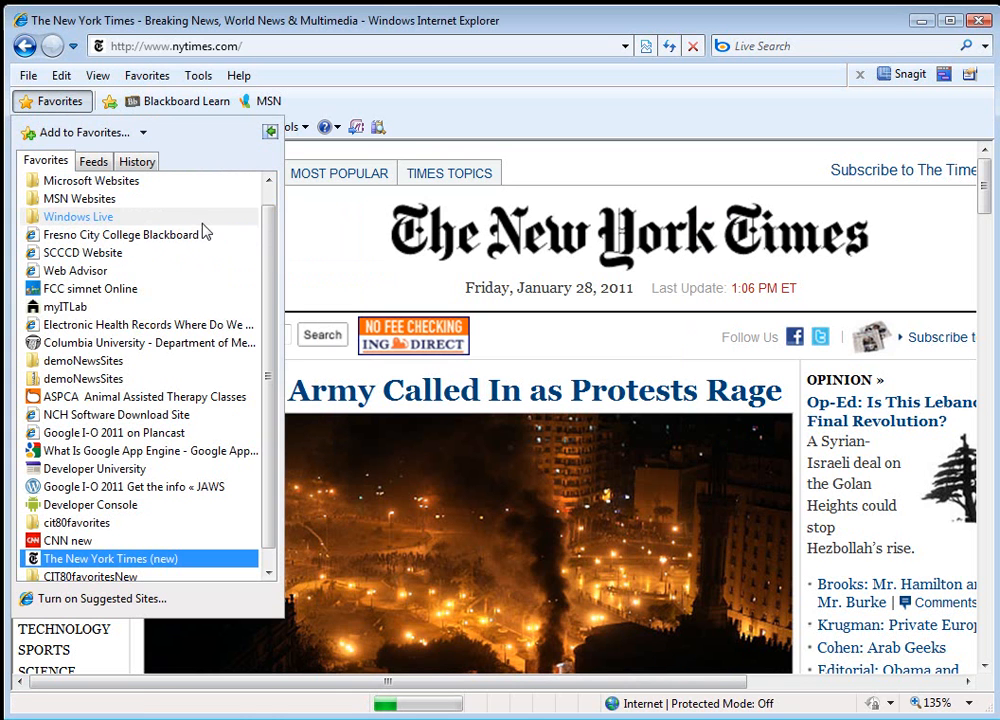
pyautogui.scroll(-1, 275, 300)
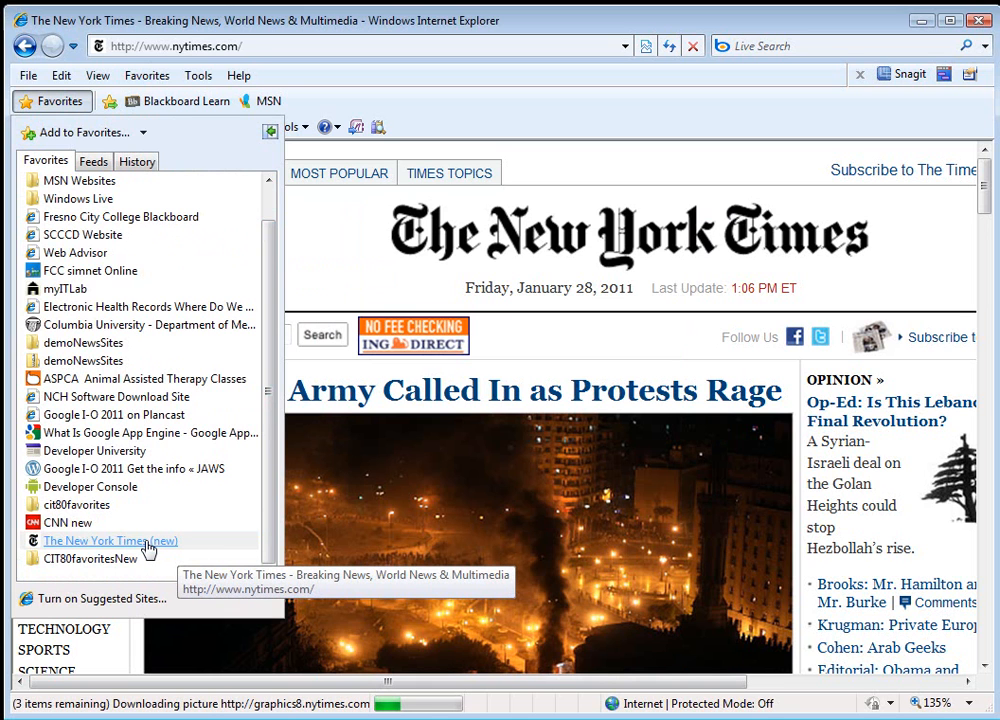
pyautogui.moveTo(147, 549); pyautogui.dragTo(146, 564)
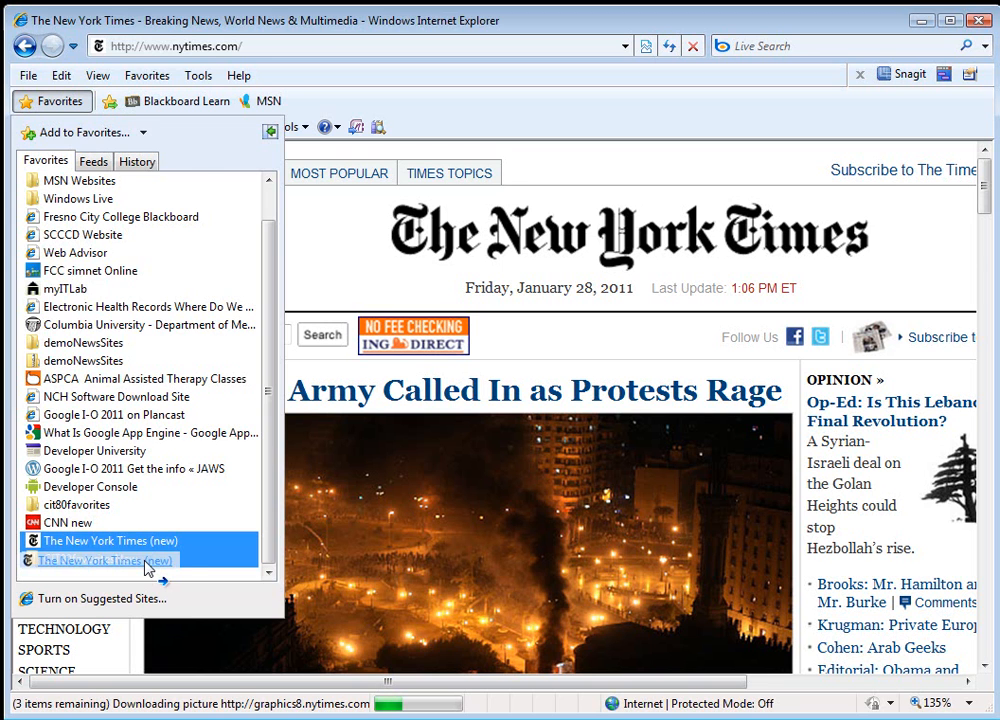
pyautogui.moveTo(146, 566); pyautogui.dragTo(145, 570)
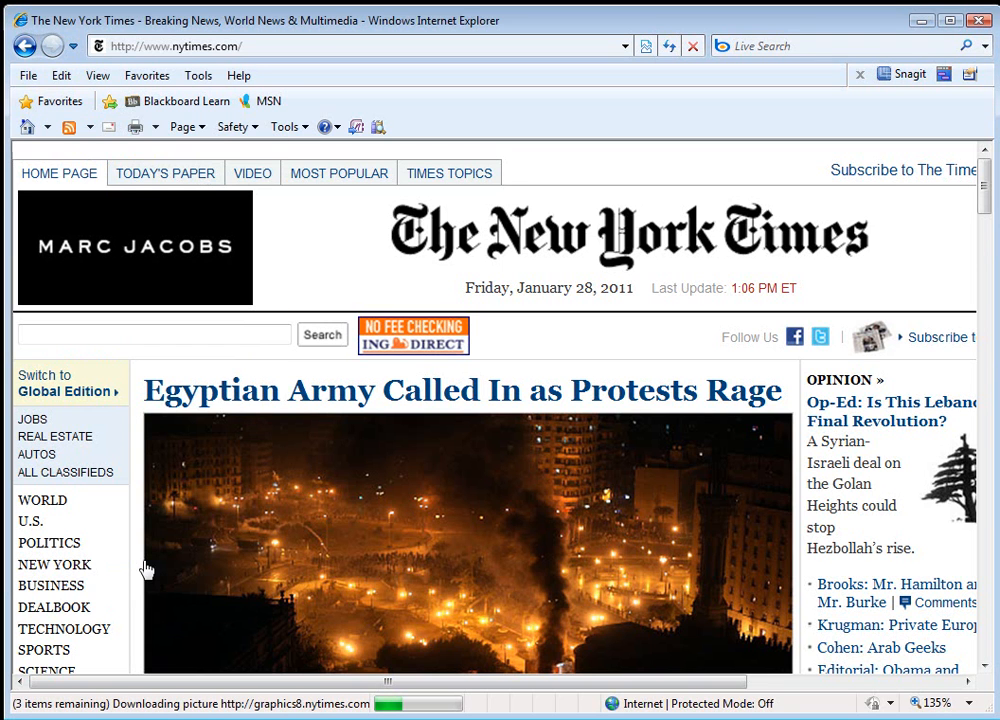
pyautogui.click(60, 103)
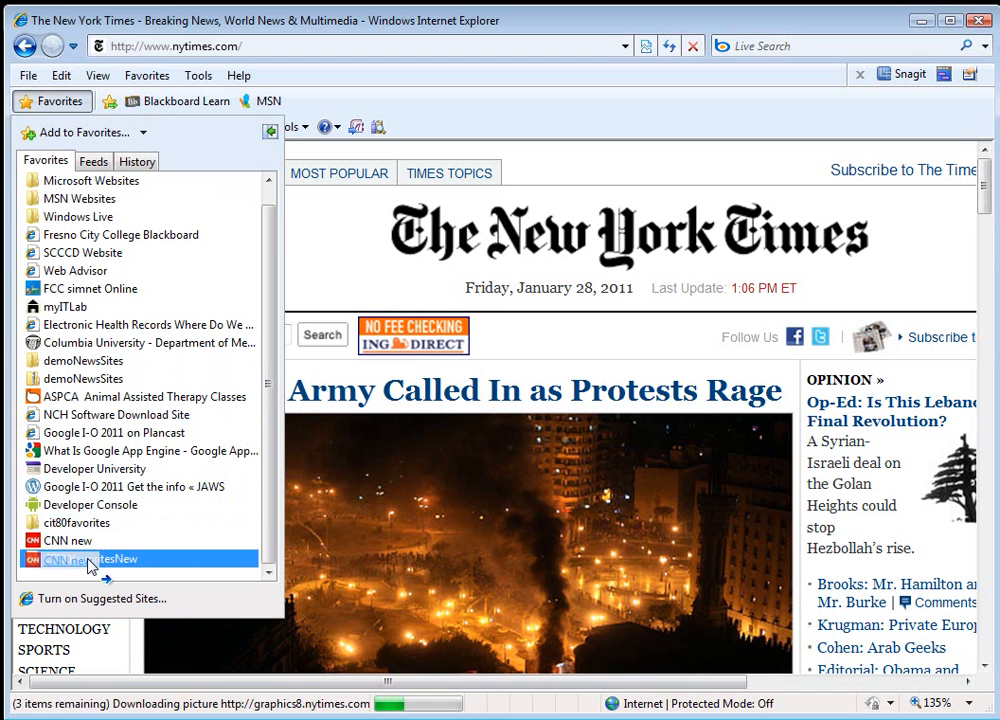
pyautogui.click(89, 562)
pyautogui.click(90, 566)
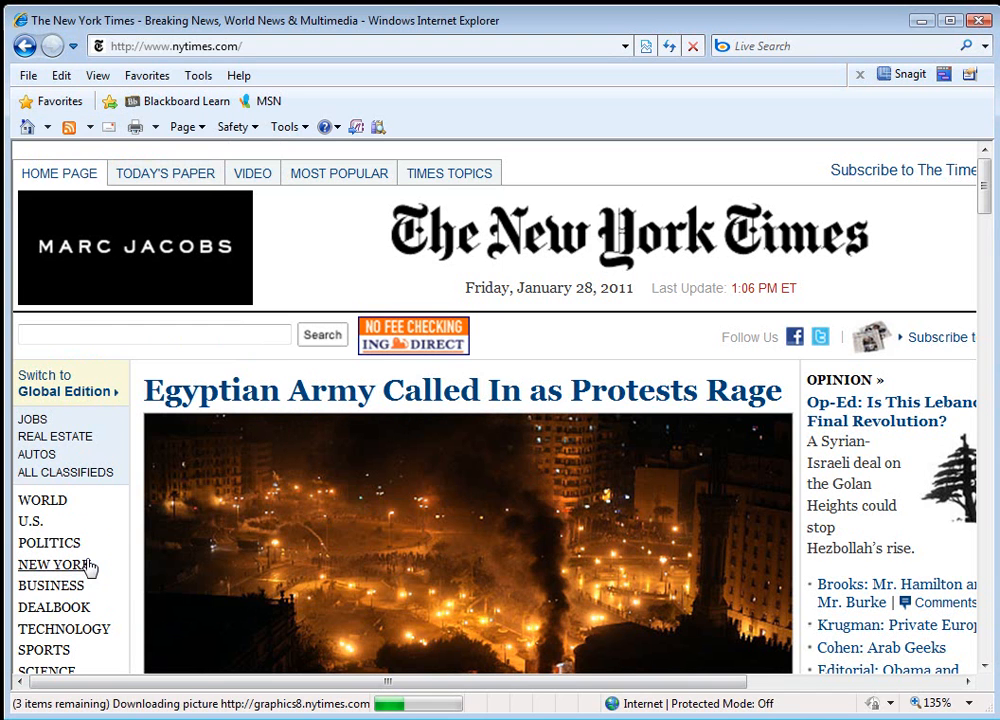
# Collapse and re-expand the CIT80favoritesNew folder in the favorites list to check which favorites it holds
pyautogui.click(22, 104)
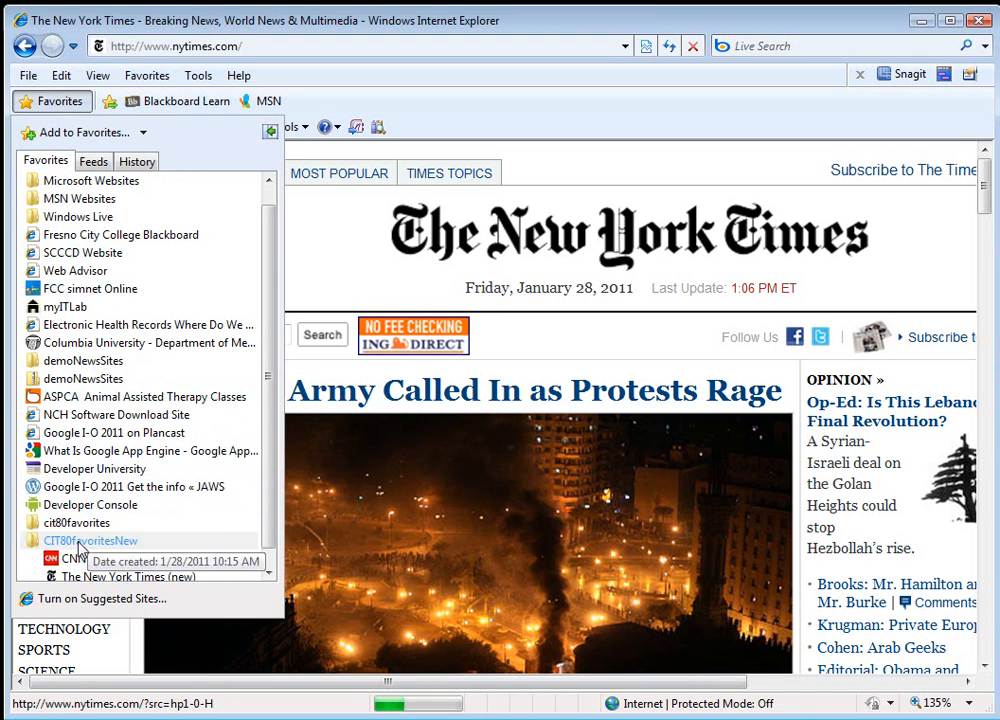
pyautogui.click(31, 541)
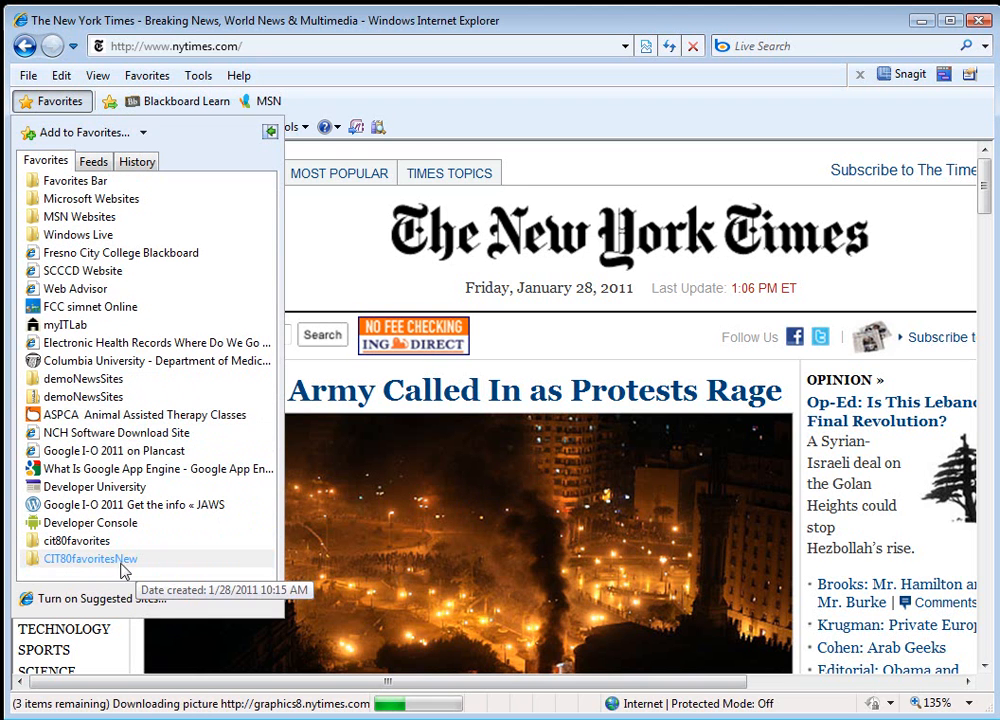
pyautogui.click(35, 559)
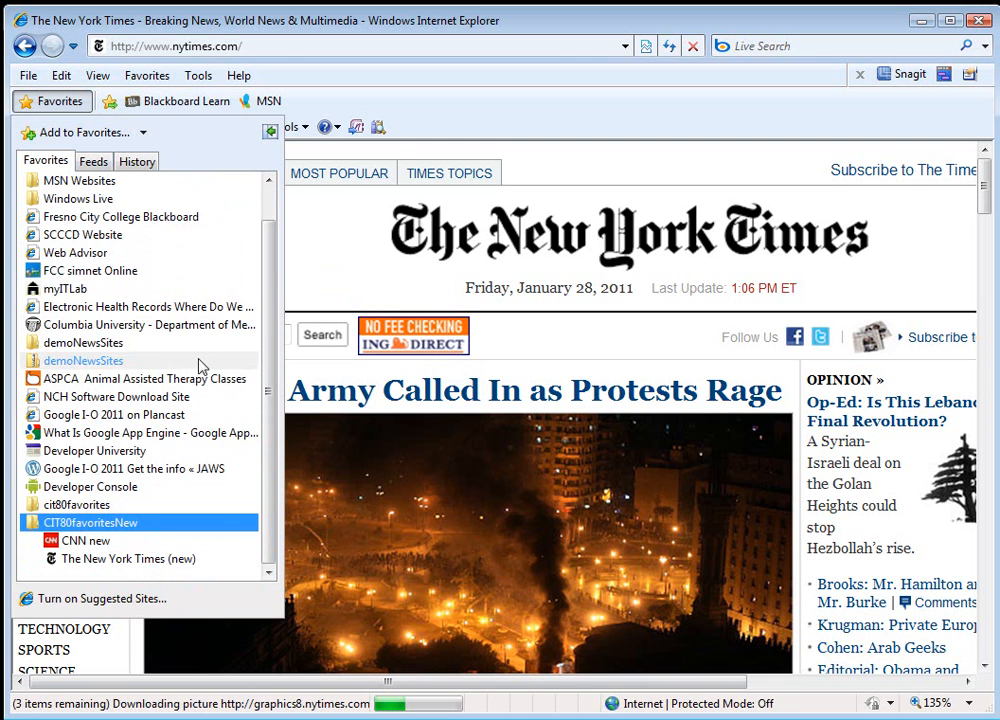
# Create a compressed (zipped) copy of the CIT80favoritesNew folder within Organize Favorites, check the list for it, and close the dialog
pyautogui.click(143, 134)
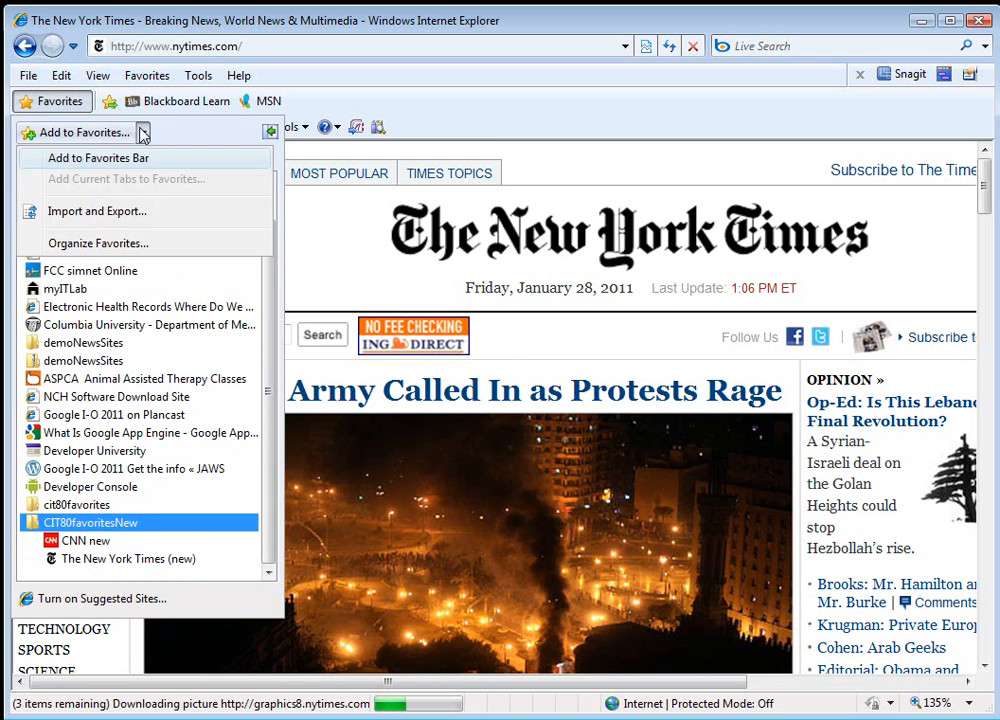
pyautogui.click(100, 245)
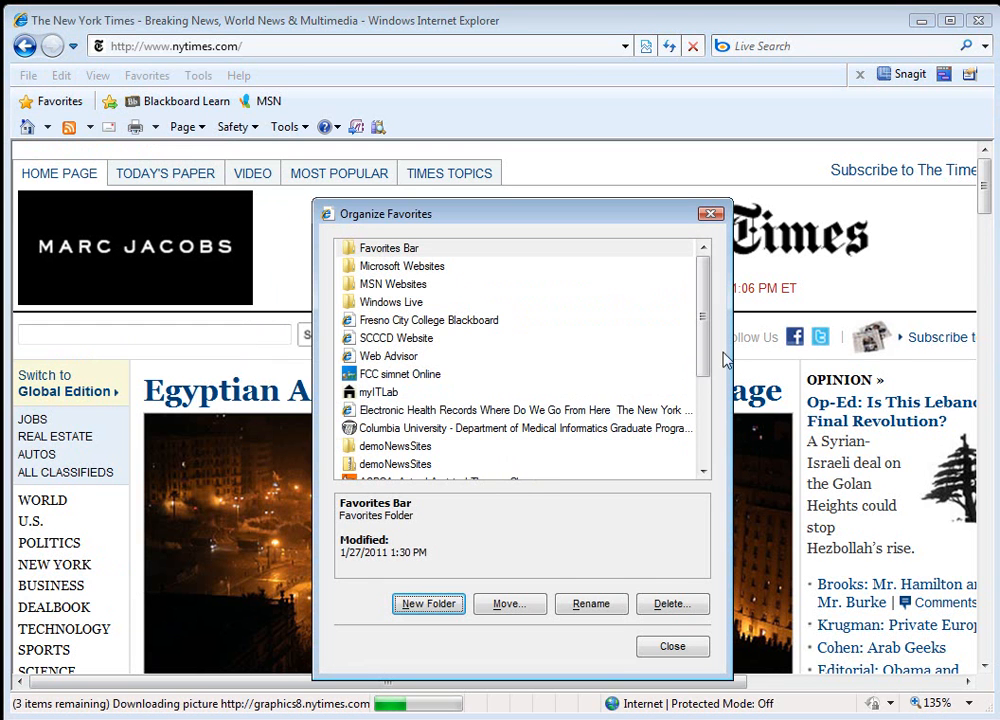
pyautogui.moveTo(705, 323); pyautogui.dragTo(696, 423)
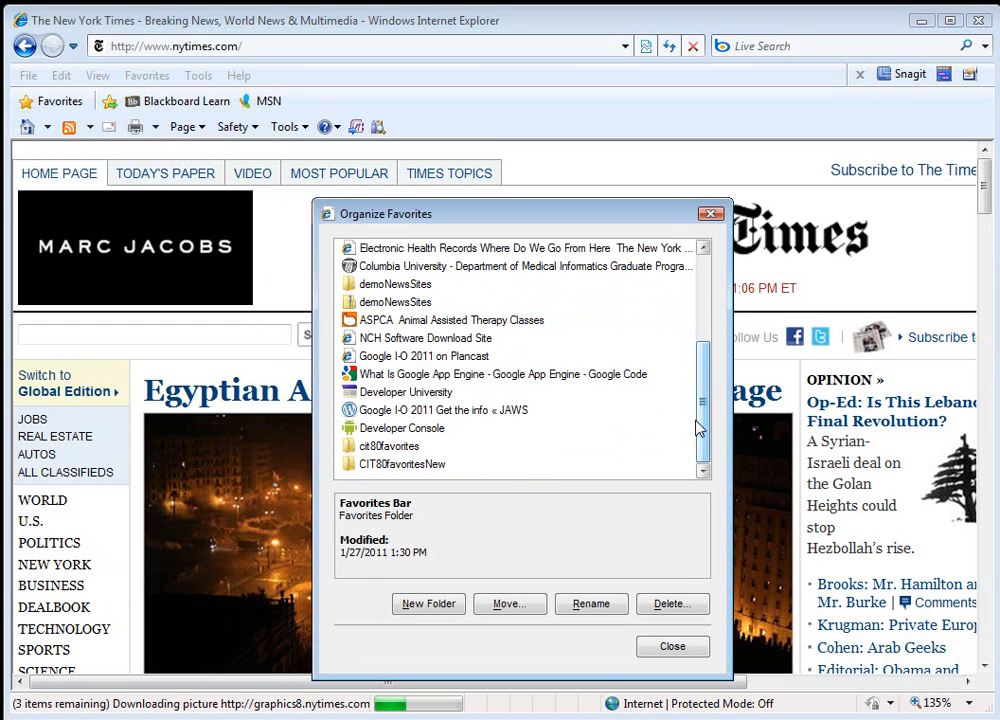
pyautogui.rightClick(388, 474)
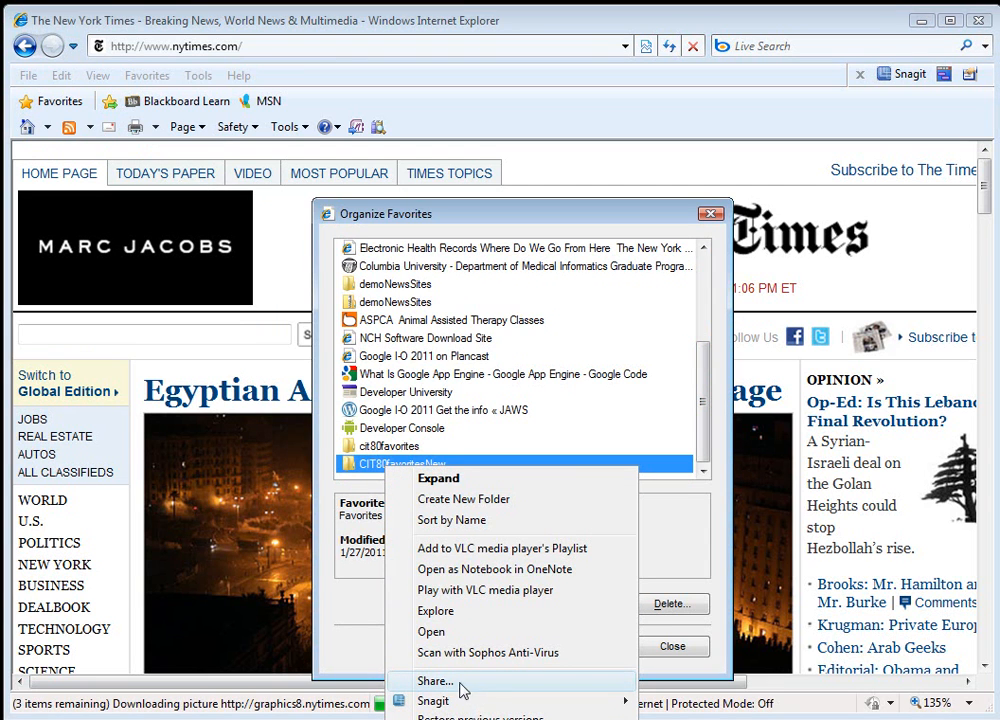
pyautogui.moveTo(468, 716)
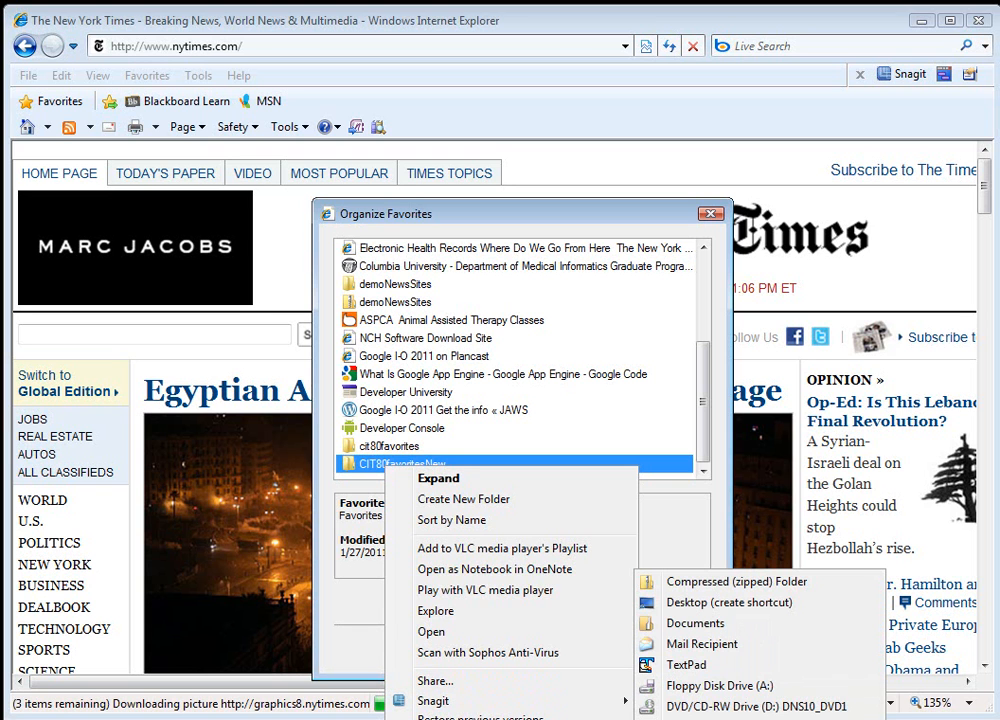
pyautogui.click(752, 581)
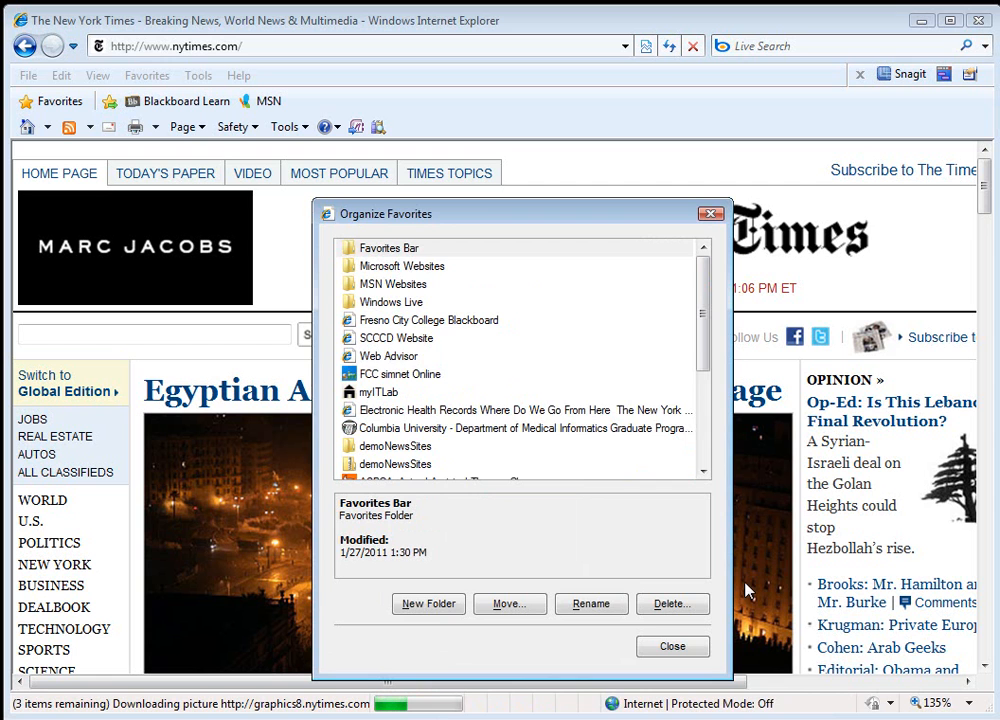
pyautogui.moveTo(706, 337); pyautogui.dragTo(699, 457)
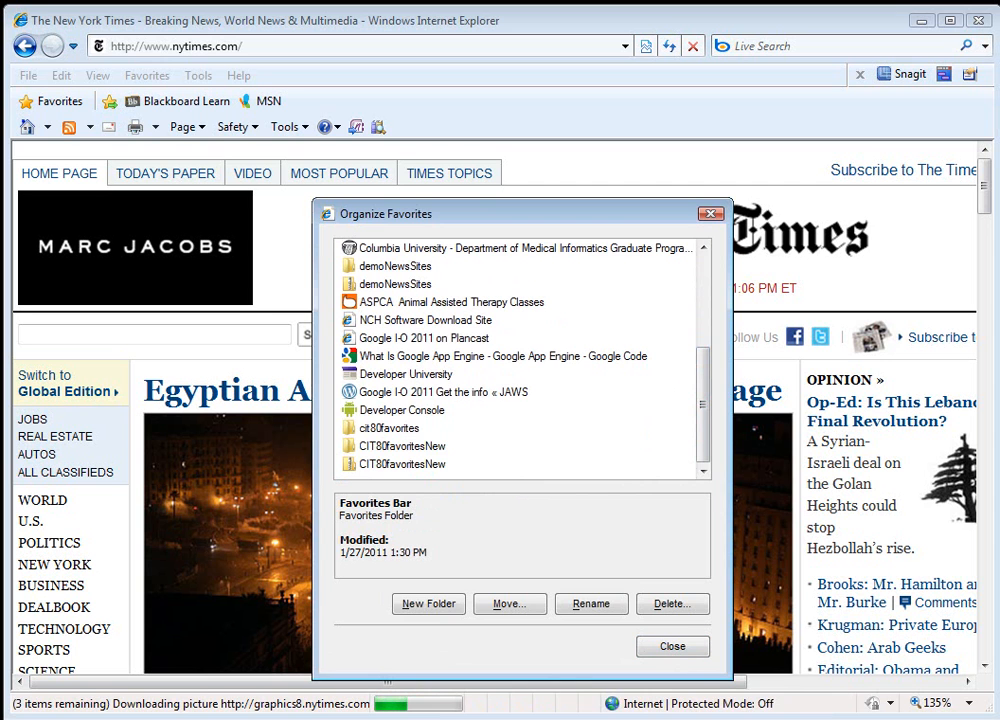
pyautogui.click(672, 647)
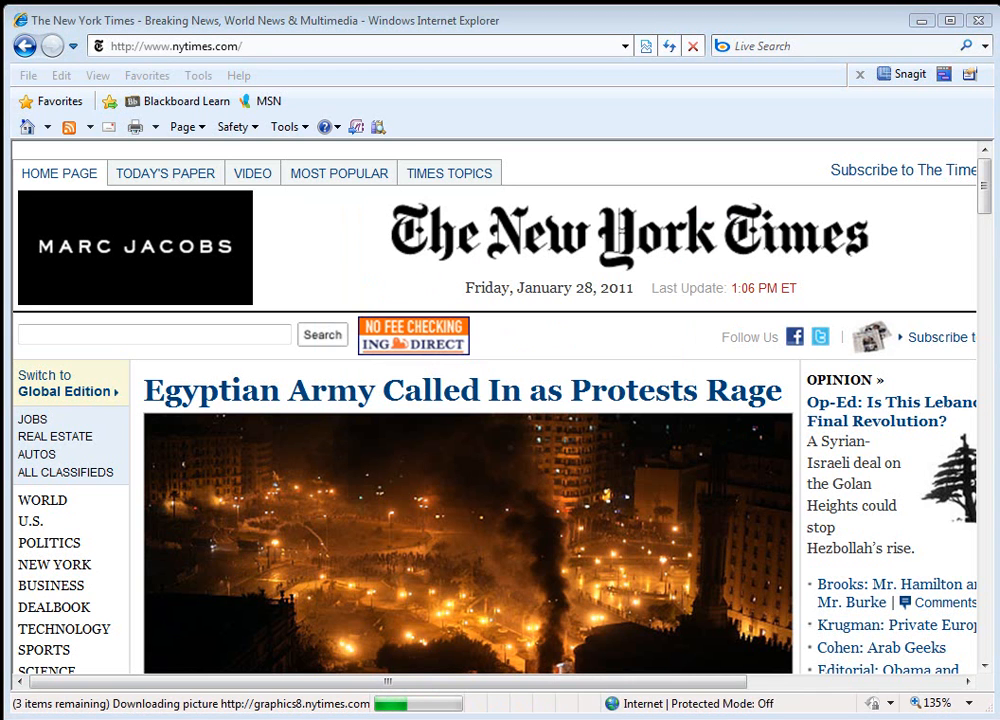
# Copy the zipped CIT80favoritesNew file from the favorites list
pyautogui.click(60, 106)
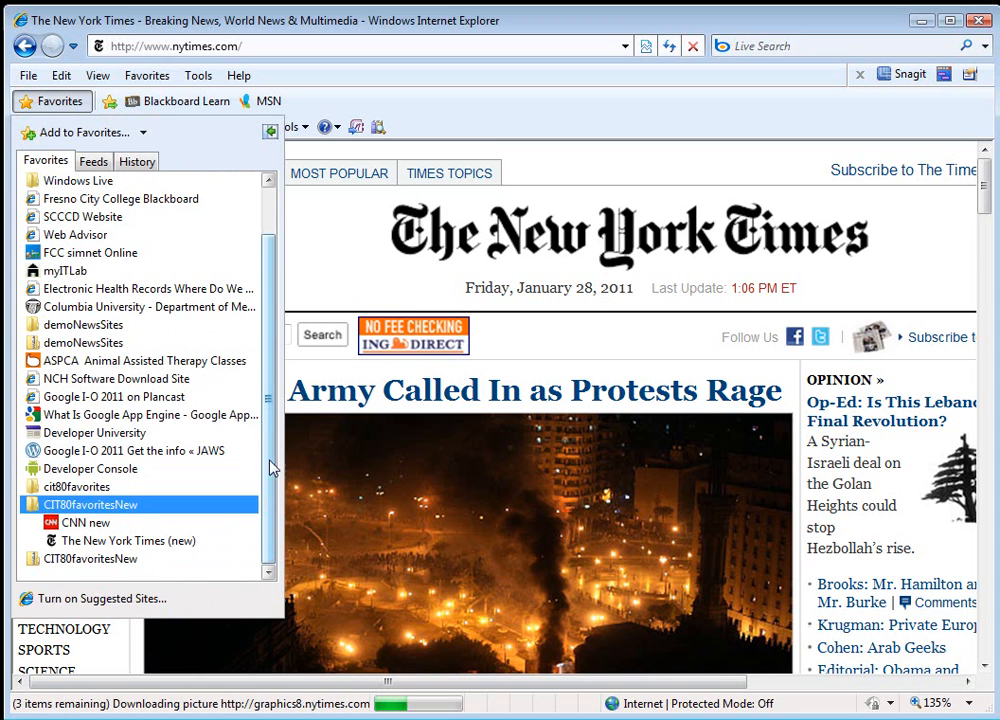
pyautogui.rightClick(55, 566)
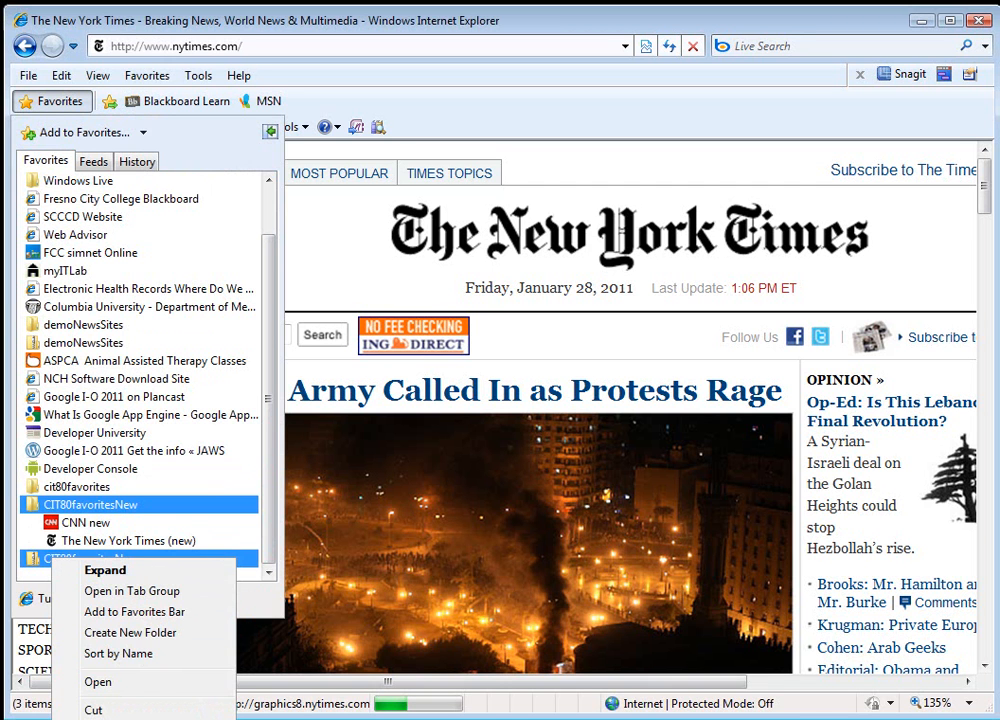
pyautogui.press('Escape')
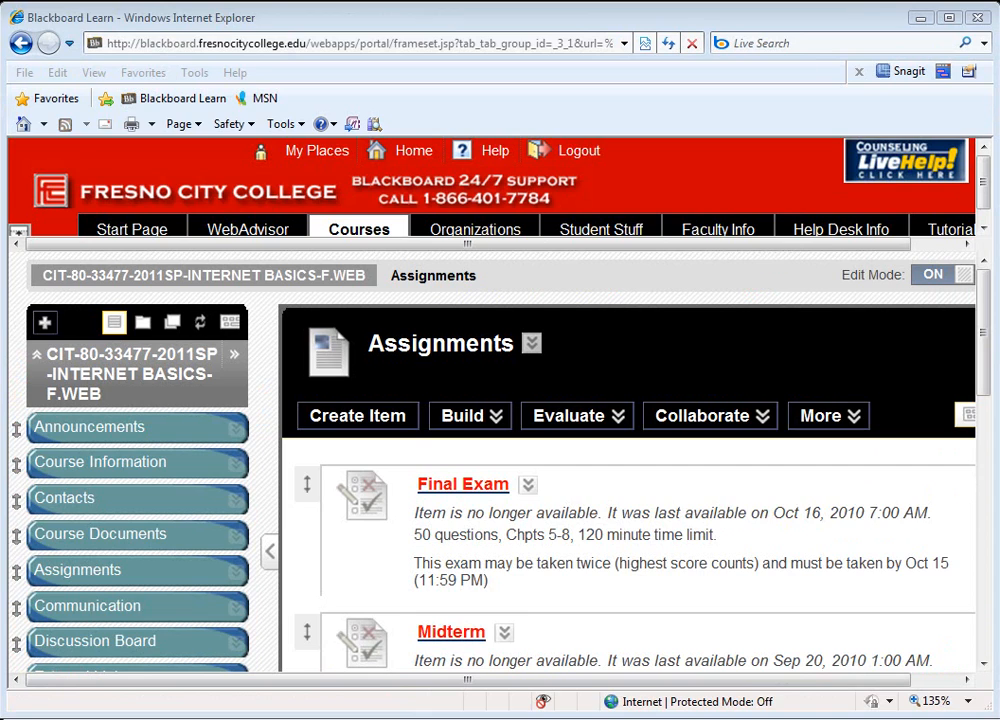
# Switch to the Blackboard course, go to Weekly Assignments and open the upload page for "cw03 (the Favorites List)"
pyautogui.click(82, 580)
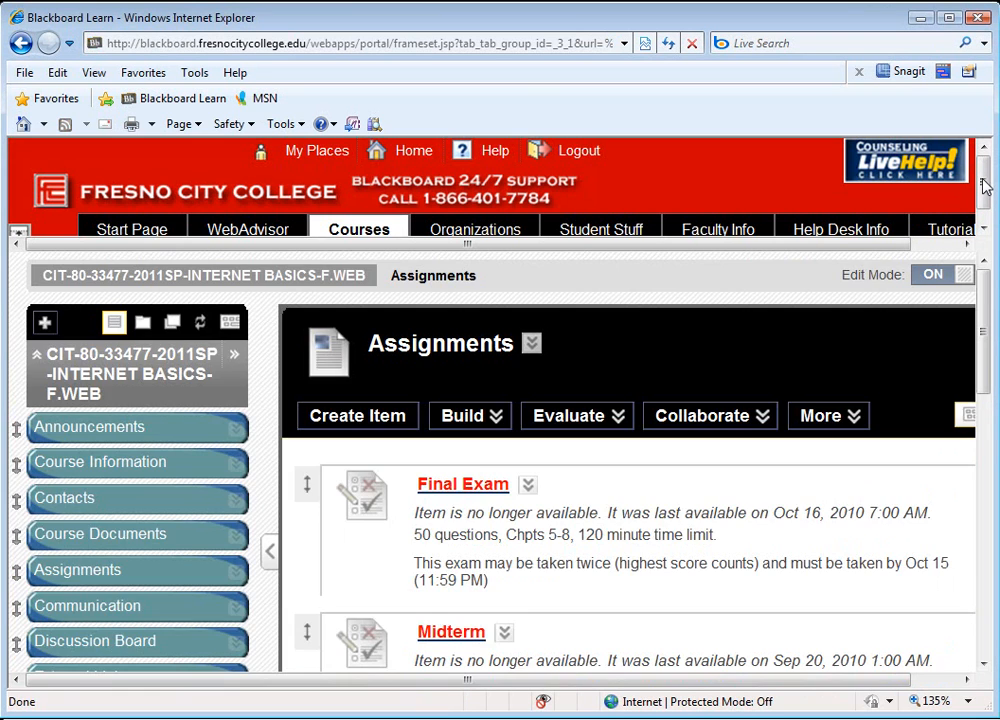
pyautogui.moveTo(986, 186); pyautogui.dragTo(996, 445)
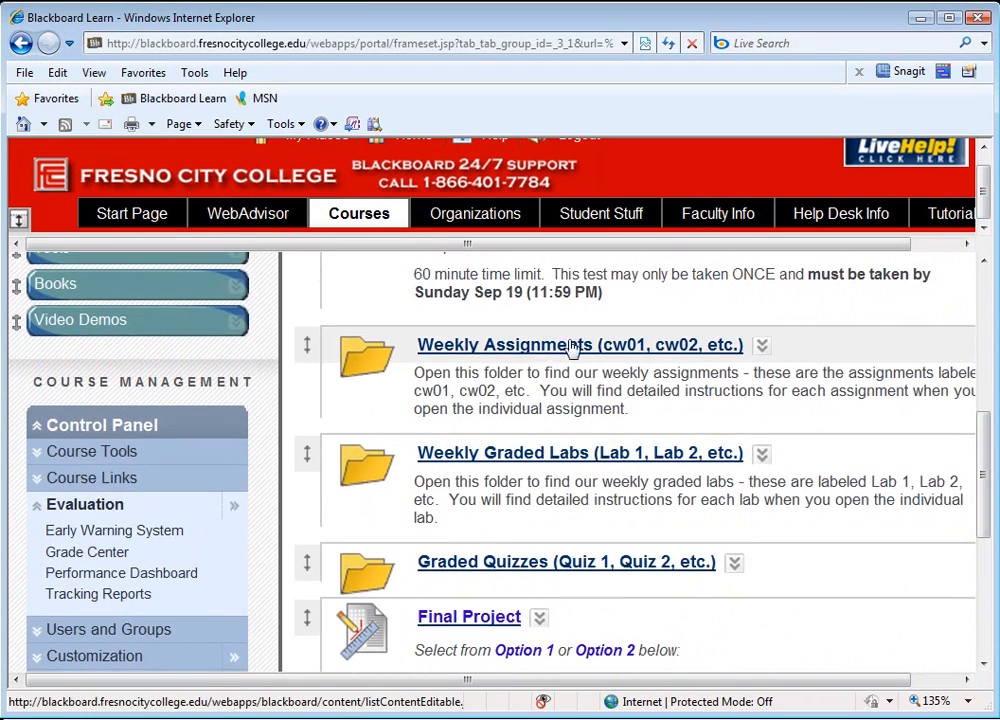
pyautogui.click(542, 350)
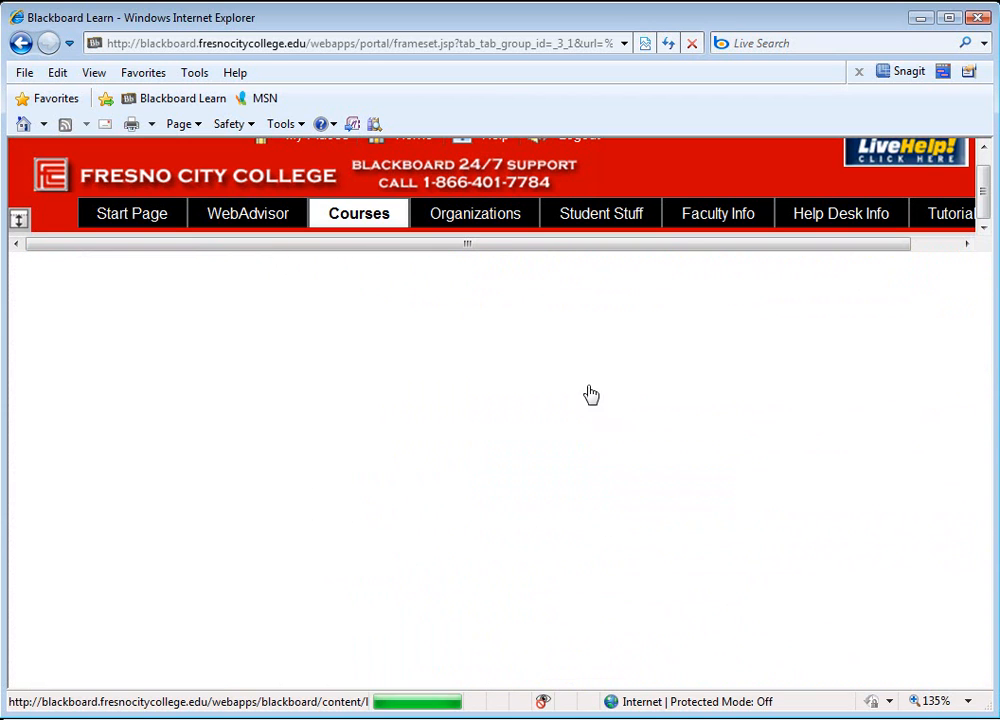
pyautogui.scroll(-3, 590, 440)
pyautogui.scroll(-8, 597, 462)
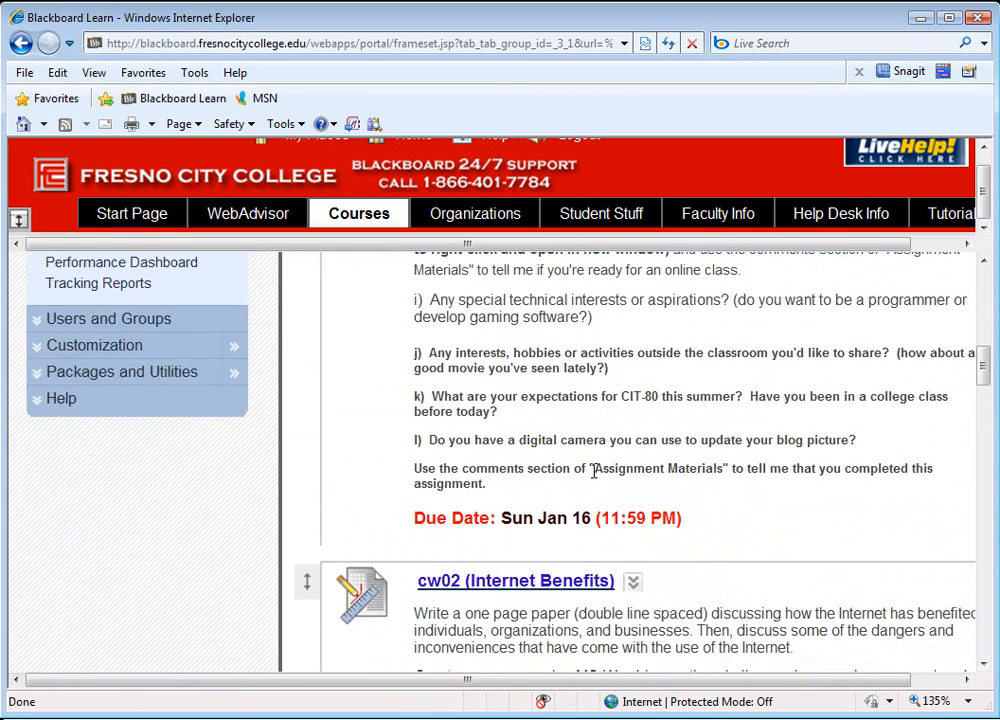
pyautogui.scroll(1, 592, 470)
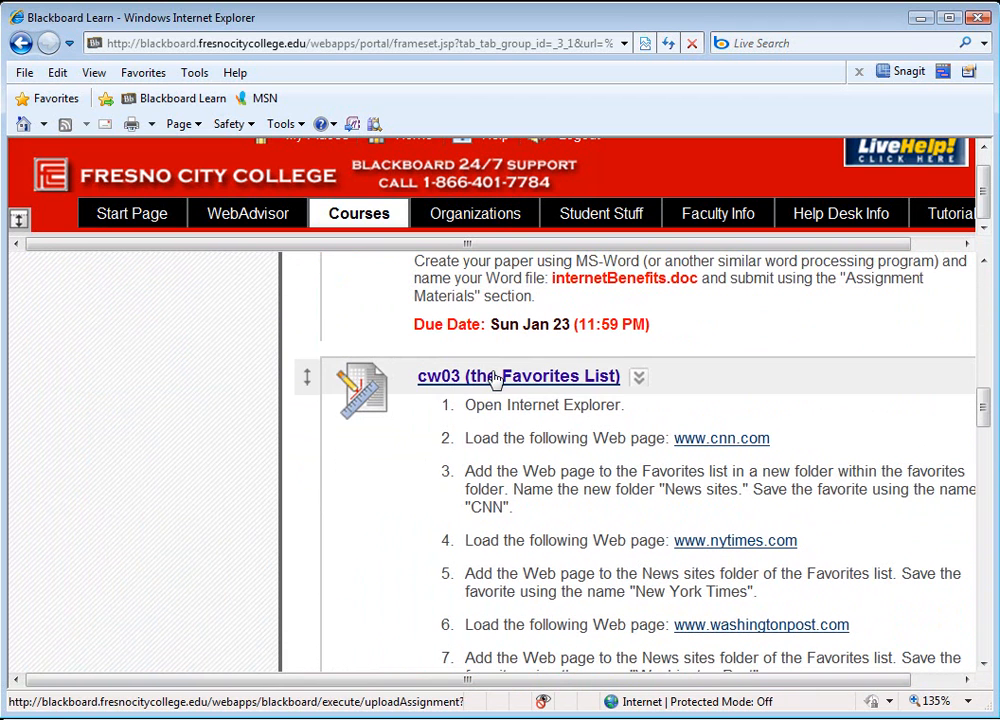
pyautogui.click(491, 380)
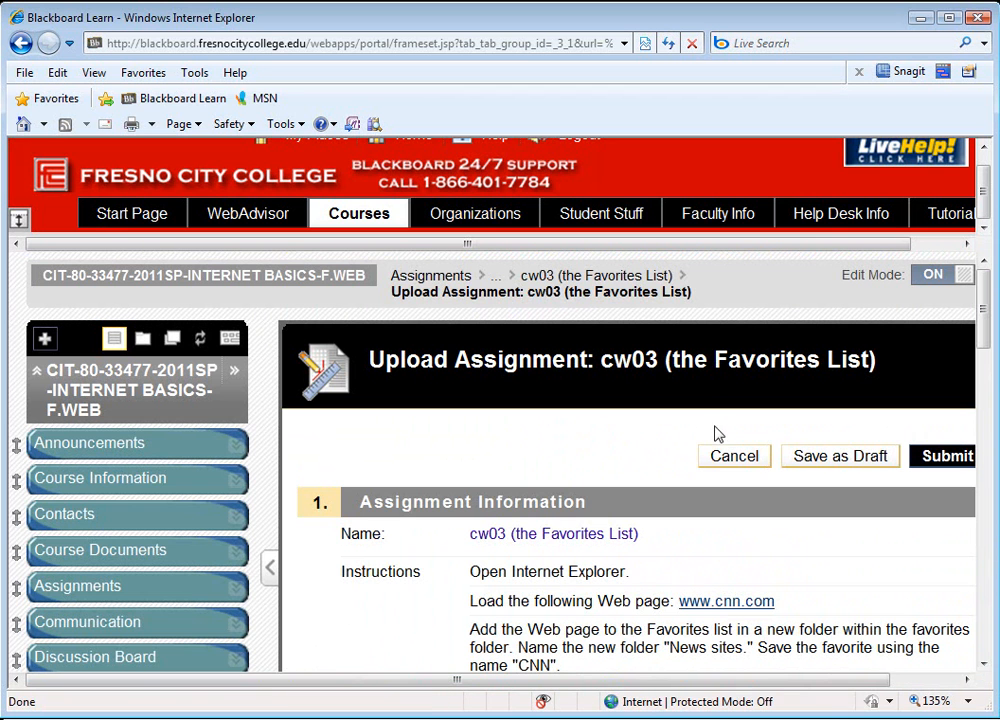
# Start browsing for a local file to attach to the assignment and go to the Documents folder
pyautogui.moveTo(982, 286); pyautogui.dragTo(985, 562)
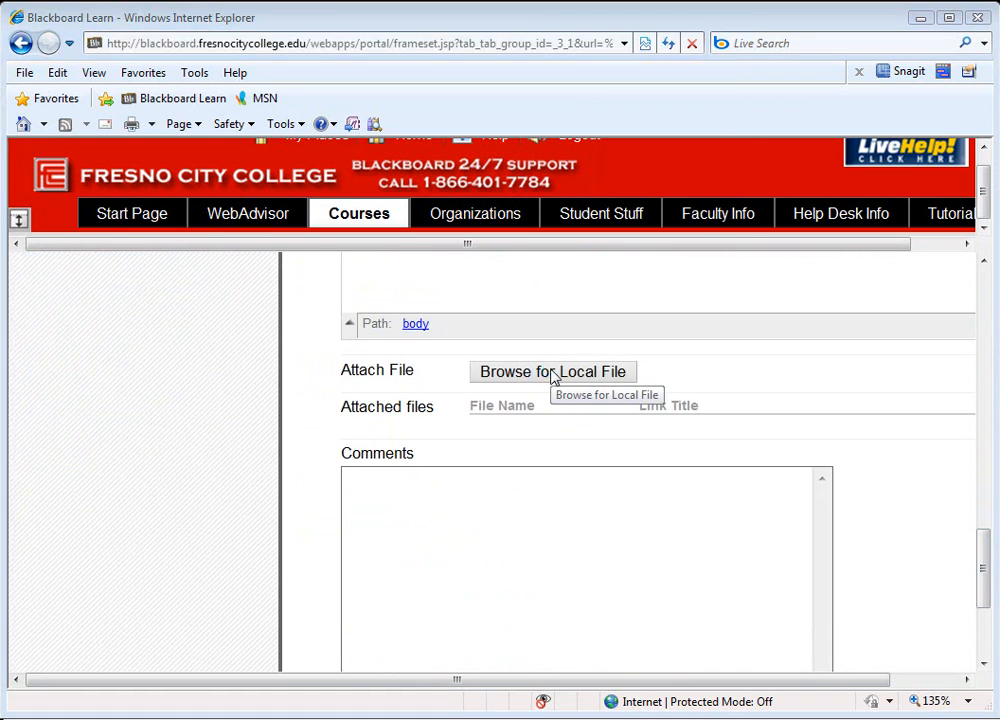
pyautogui.click(549, 371)
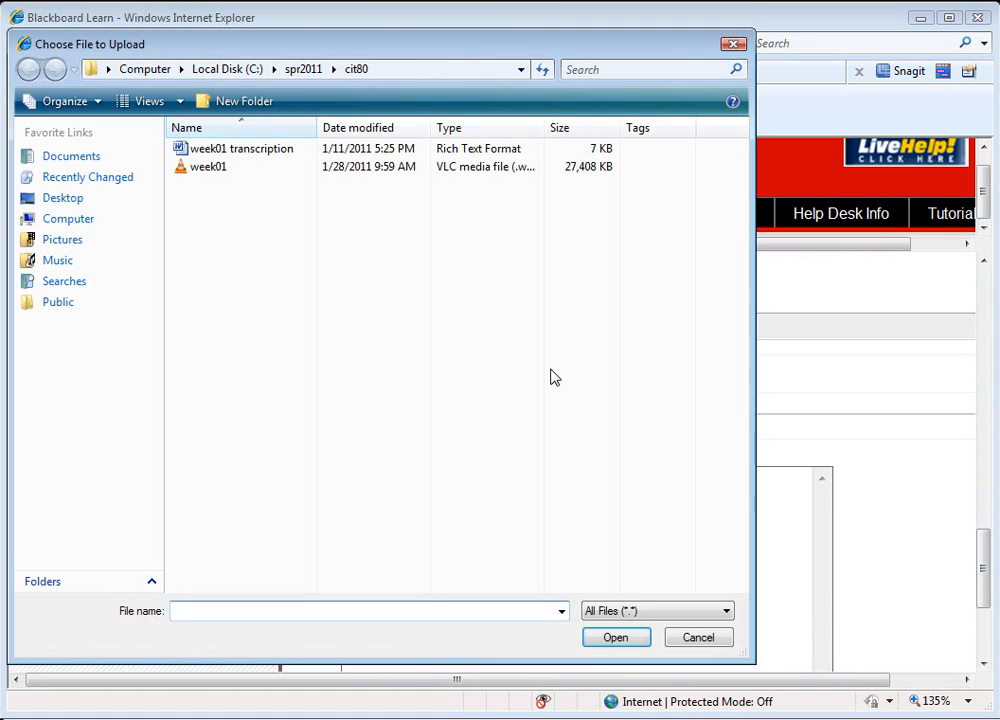
pyautogui.click(53, 158)
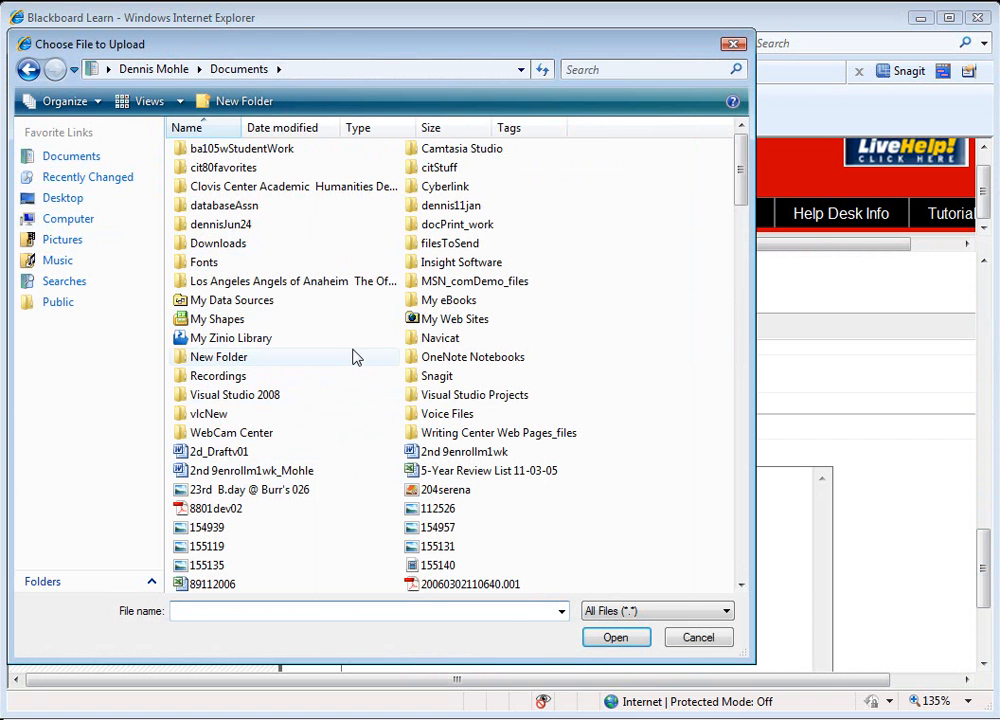
# Paste CIT80favoritesNew.zip into the Documents folder, replacing the existing file of the same name
pyautogui.rightClick(561, 299)
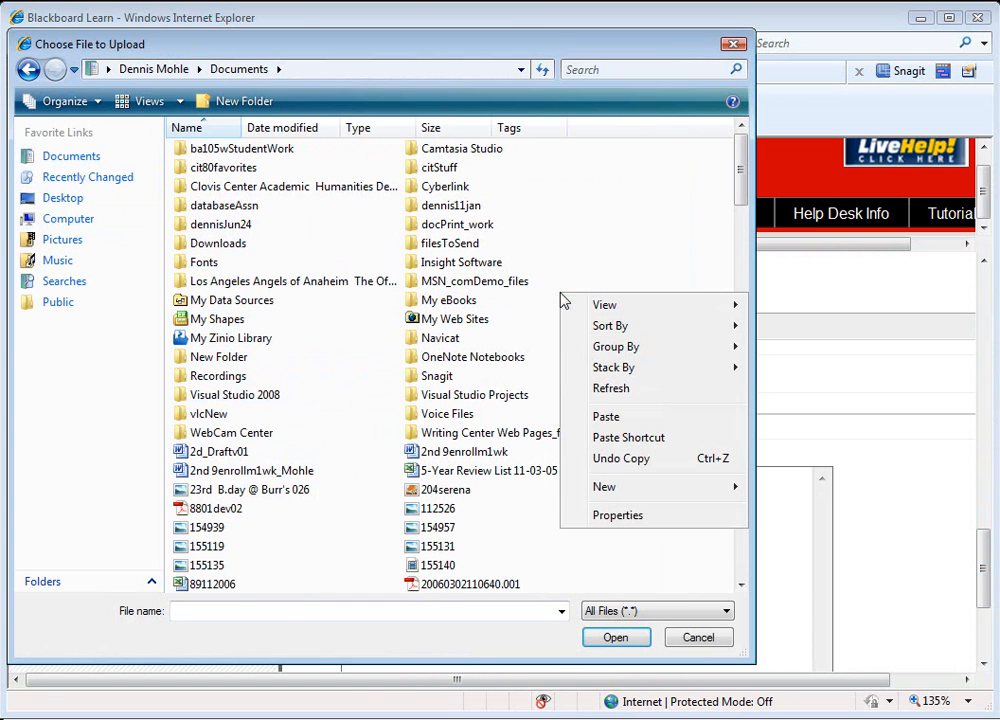
pyautogui.click(617, 419)
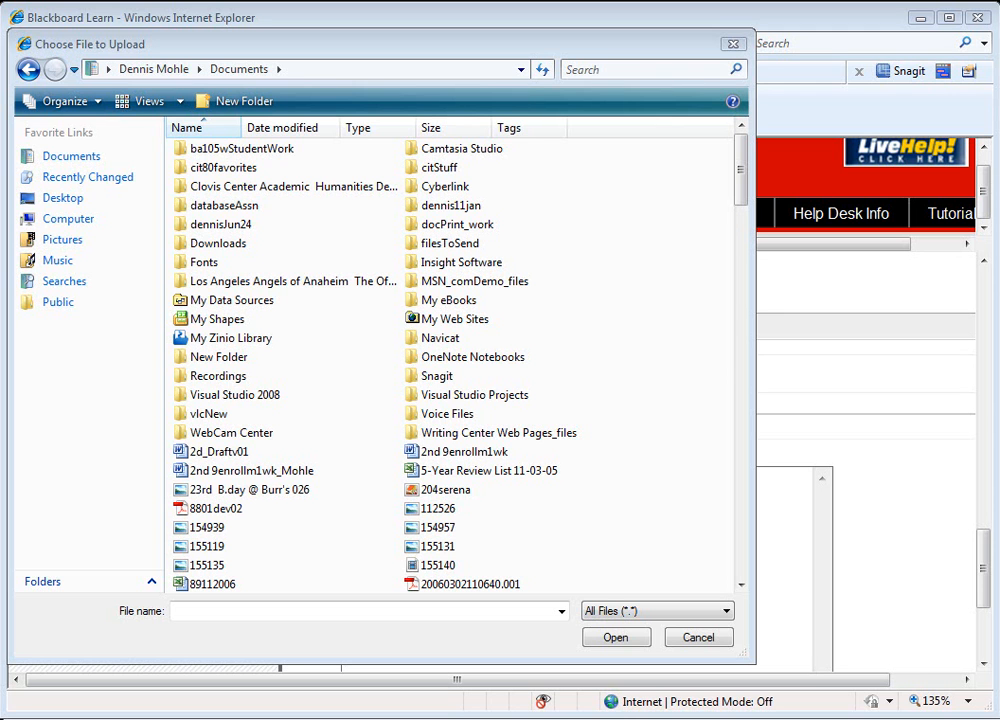
pyautogui.hotkey('ctrl', 'v')
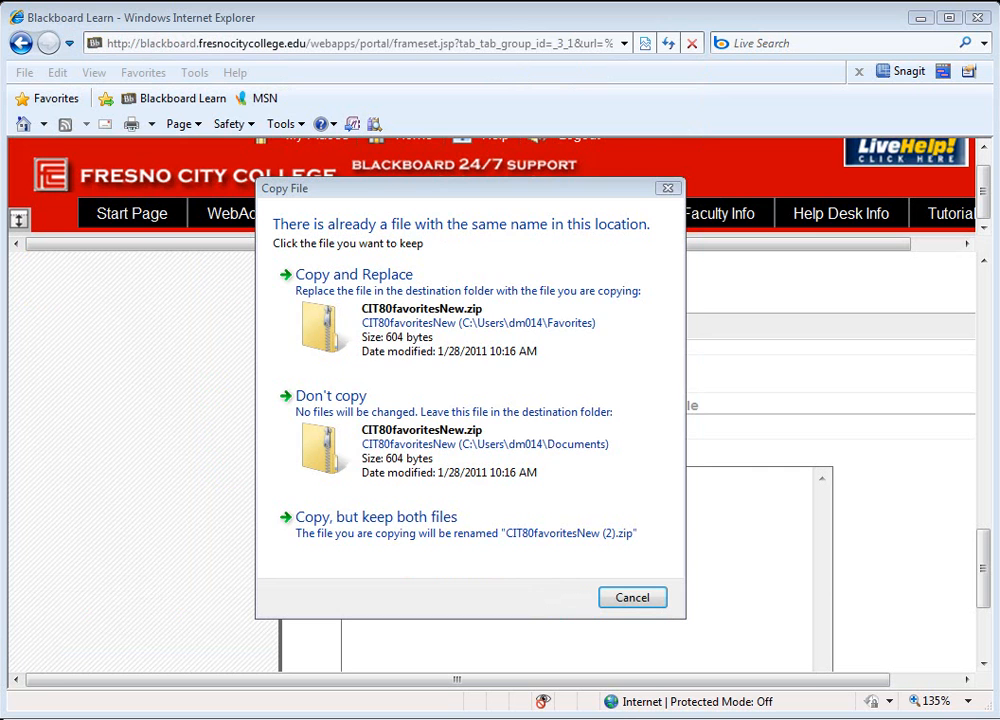
pyautogui.click(370, 335)
# Re-sort the Documents folder by name in ascending order and attach the zipped CIT80favoritesNew file to the assignment
pyautogui.moveTo(313, 671); pyautogui.dragTo(419, 28)
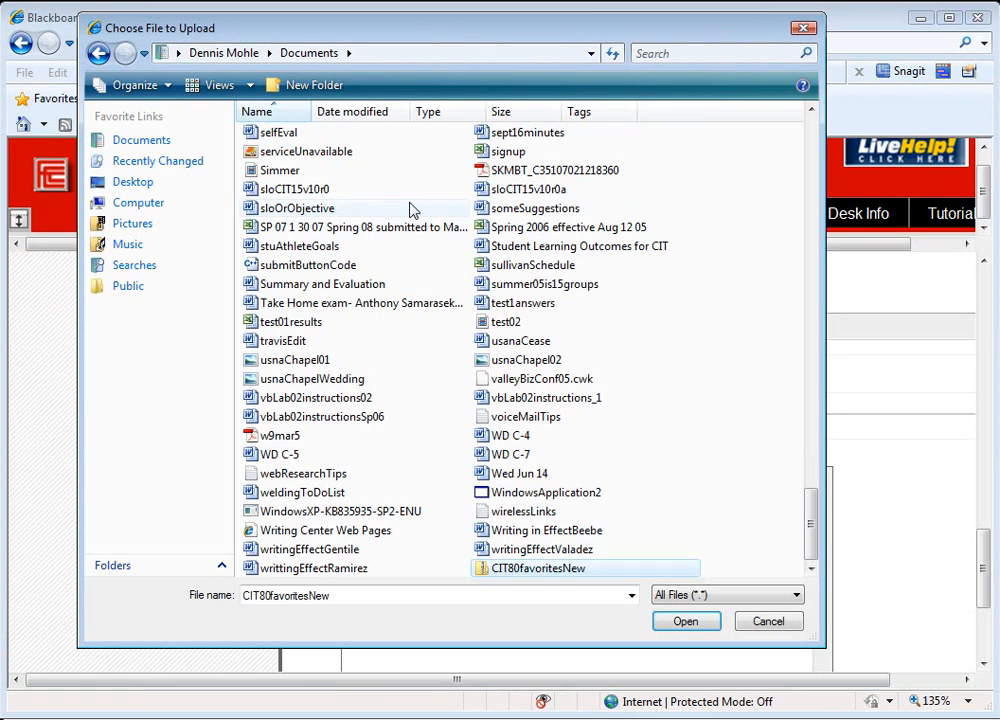
pyautogui.moveTo(812, 545); pyautogui.dragTo(792, 167)
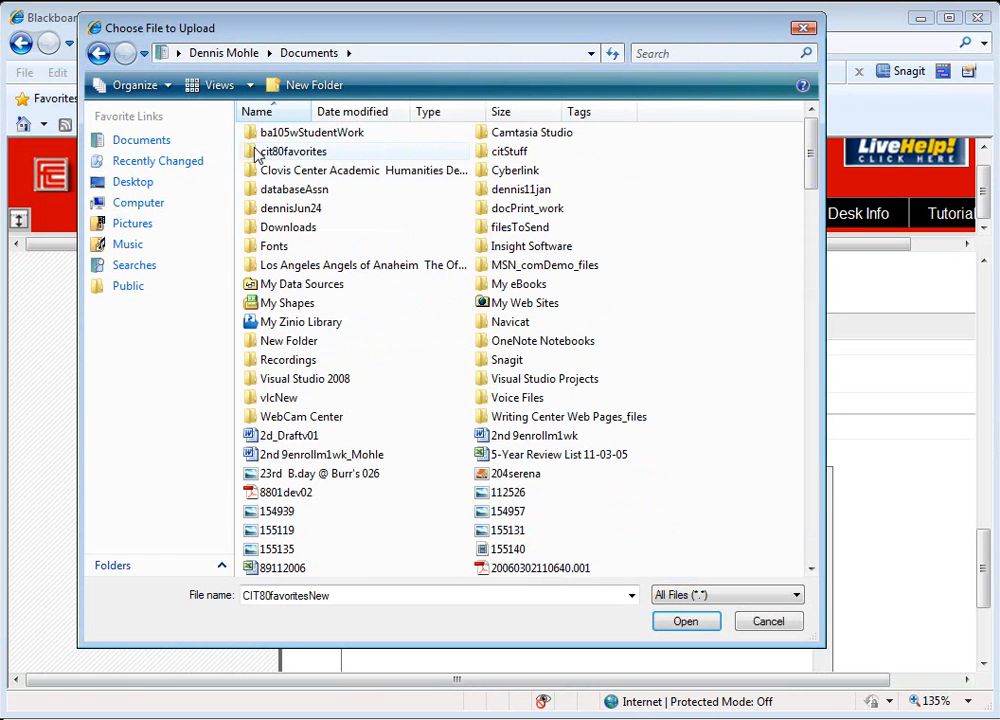
pyautogui.click(271, 117)
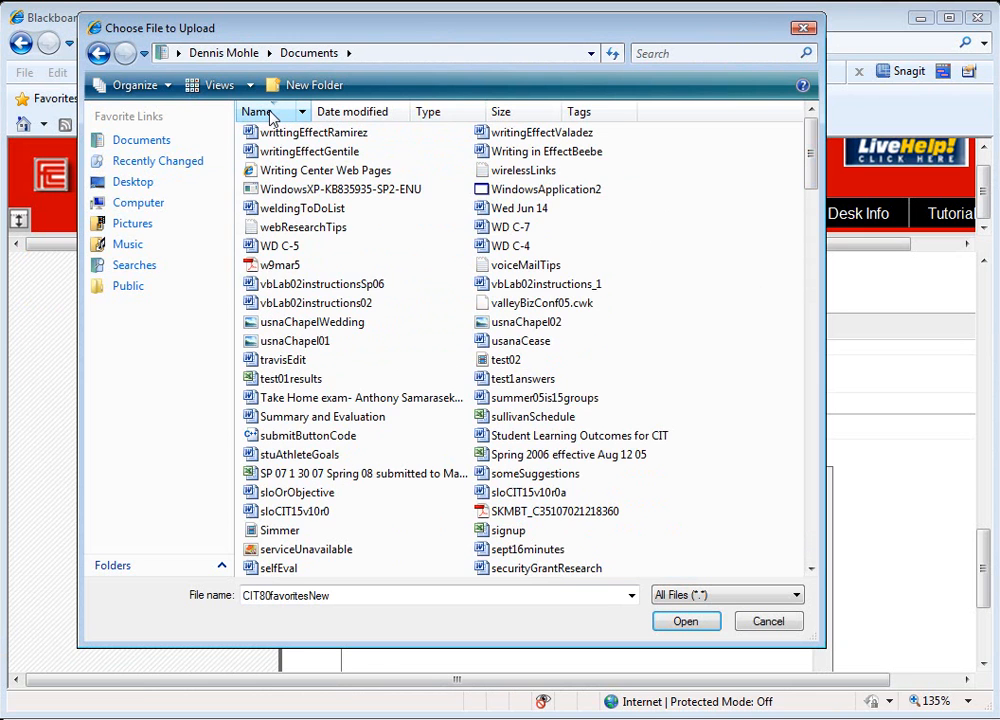
pyautogui.click(271, 117)
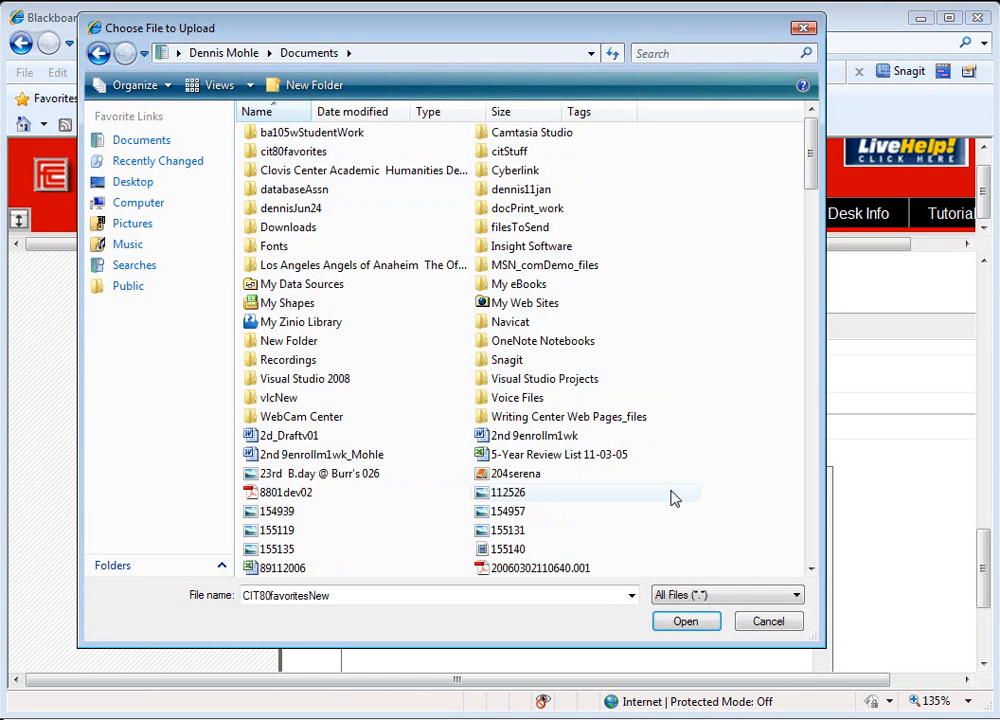
pyautogui.scroll(-10, 450, 340)
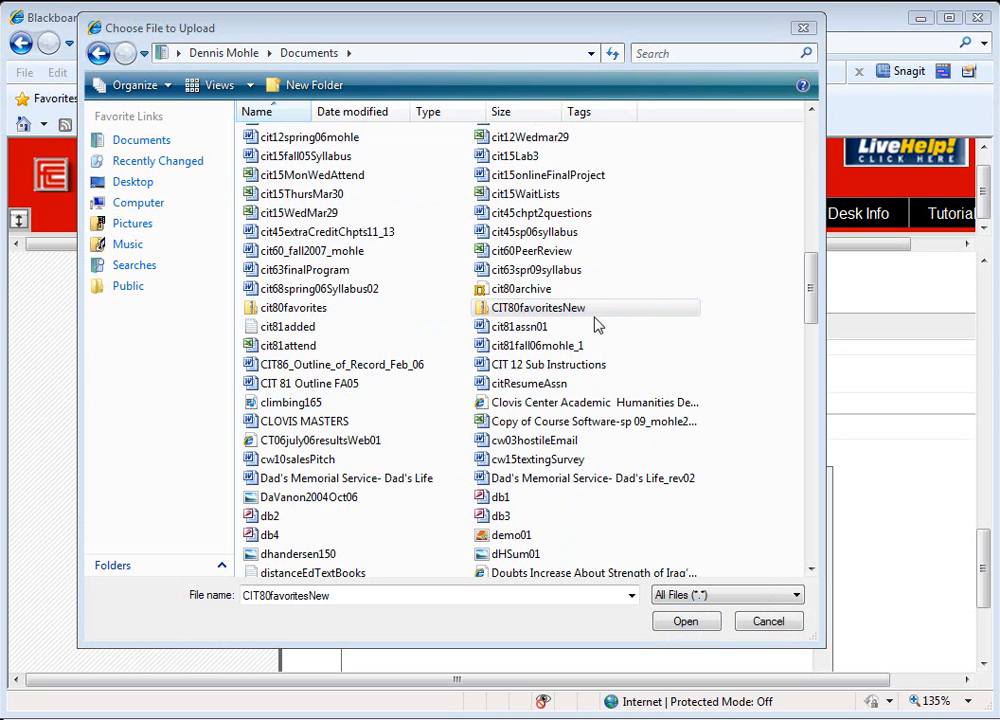
pyautogui.click(488, 313)
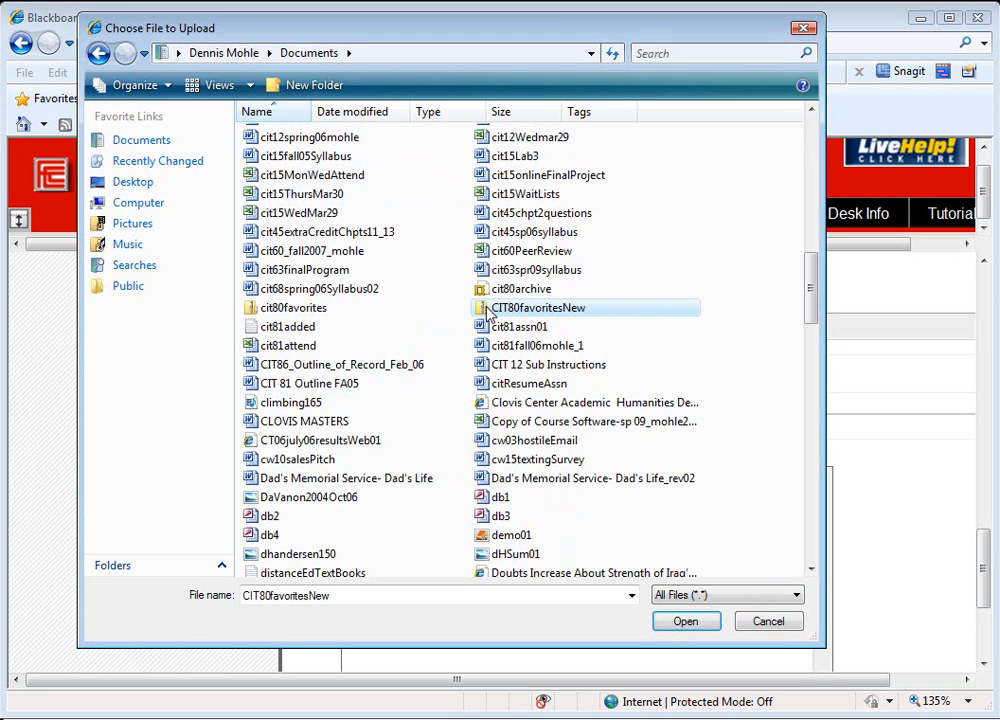
pyautogui.click(686, 622)
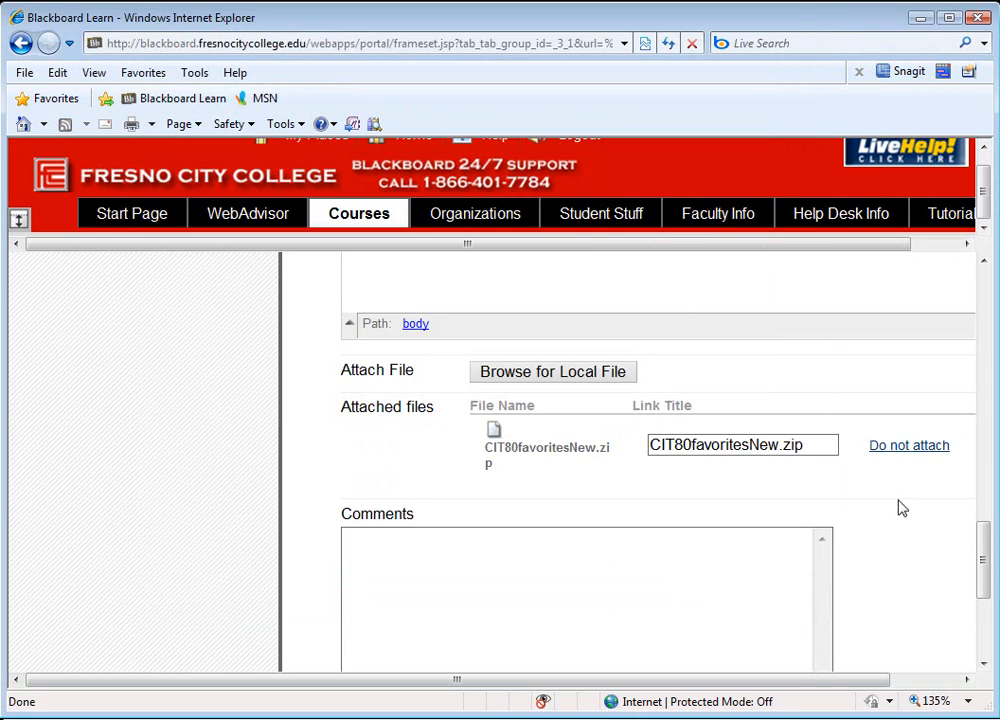
# Enter the comment "This was an easy cw assignment!" for the submission
pyautogui.moveTo(984, 562)
pyautogui.mouseDown()
pyautogui.moveTo(984, 617)
pyautogui.moveTo(984, 565)
pyautogui.mouseUp()
pyautogui.click(374, 583)
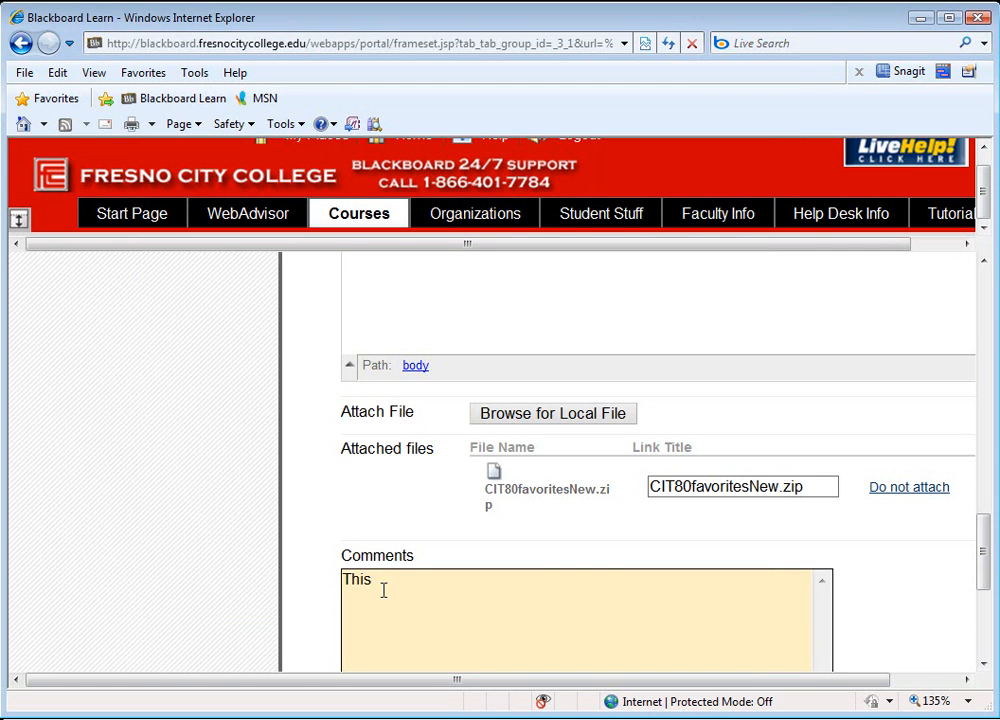
pyautogui.write('This was an easy cw assignm')
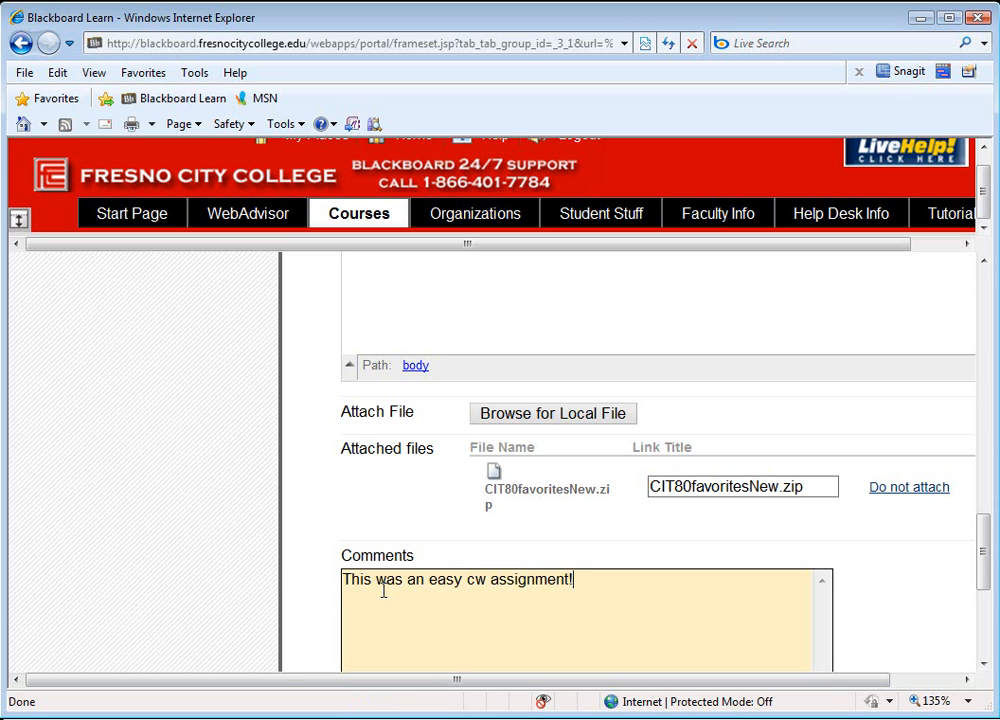
pyautogui.write('ent!')
# Submit the cw03 assignment with its attached zip file and comment
pyautogui.scroll(-5, 846, 585)
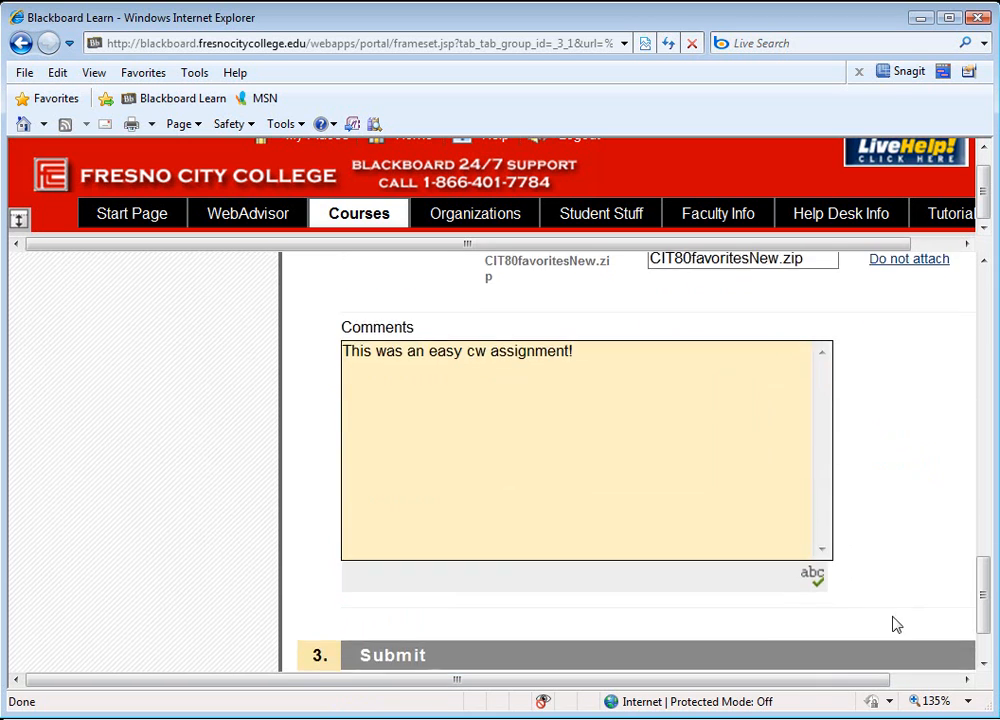
pyautogui.moveTo(808, 680); pyautogui.dragTo(877, 680)
pyautogui.click(866, 645)
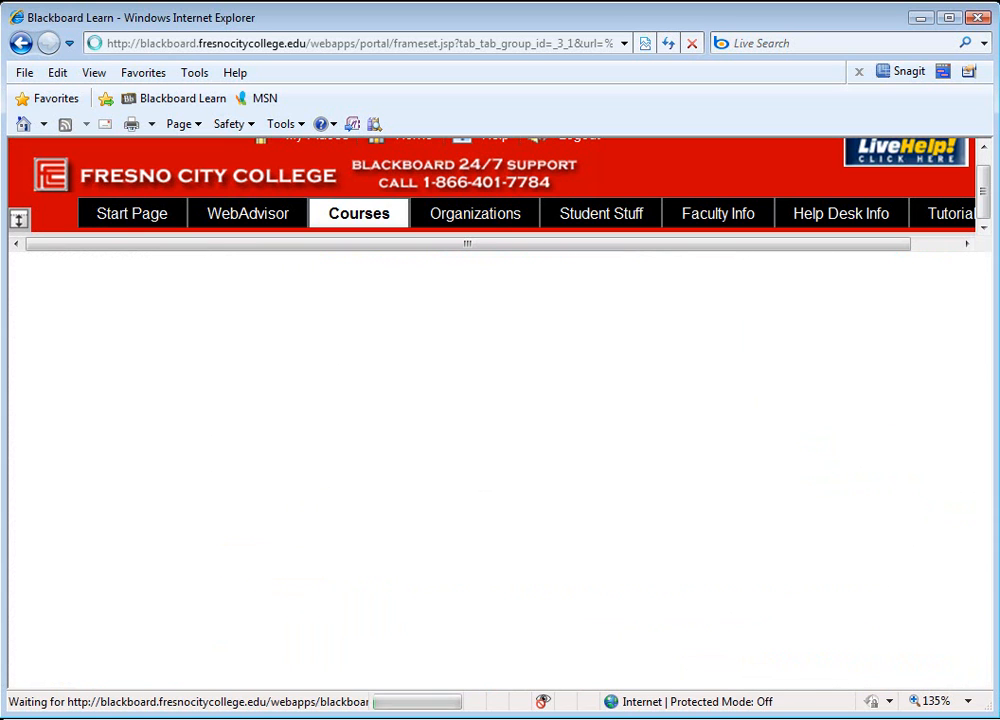